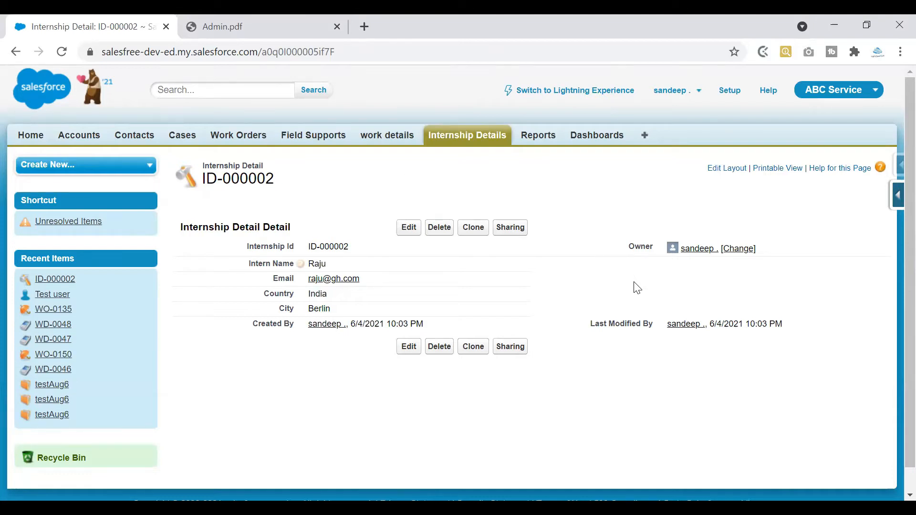
From record ID-000002, open the quick setup shortcuts for the Internship Detail object
left_click(898, 198)
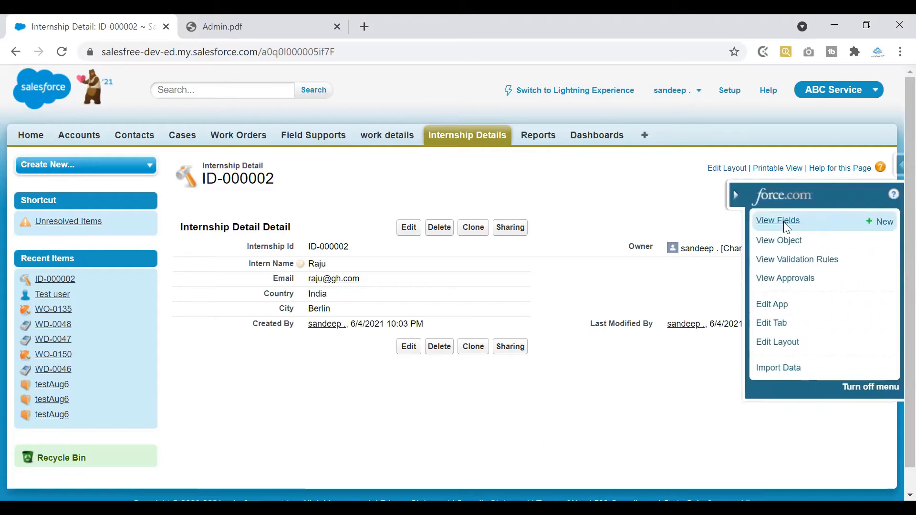
Start a new Internship Detail custom field with the Picklist (Multi-Select) data type
left_click(783, 221)
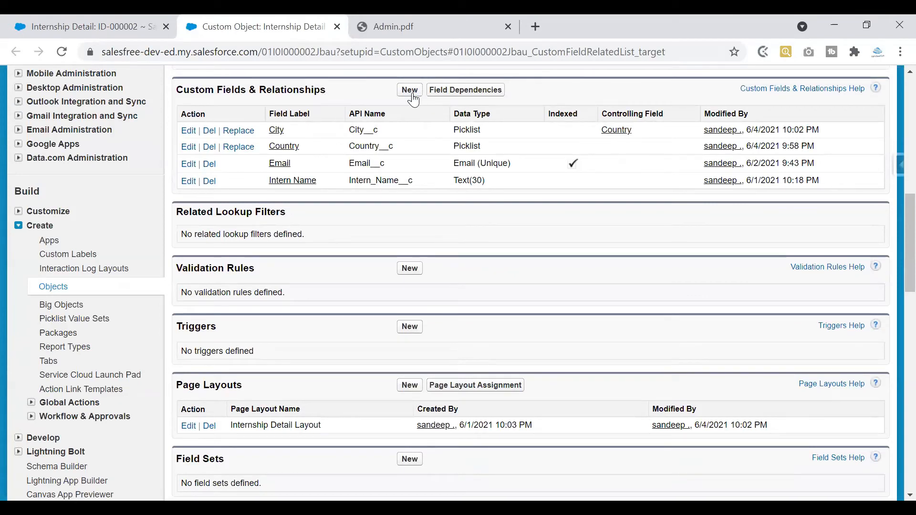
left_click(413, 94)
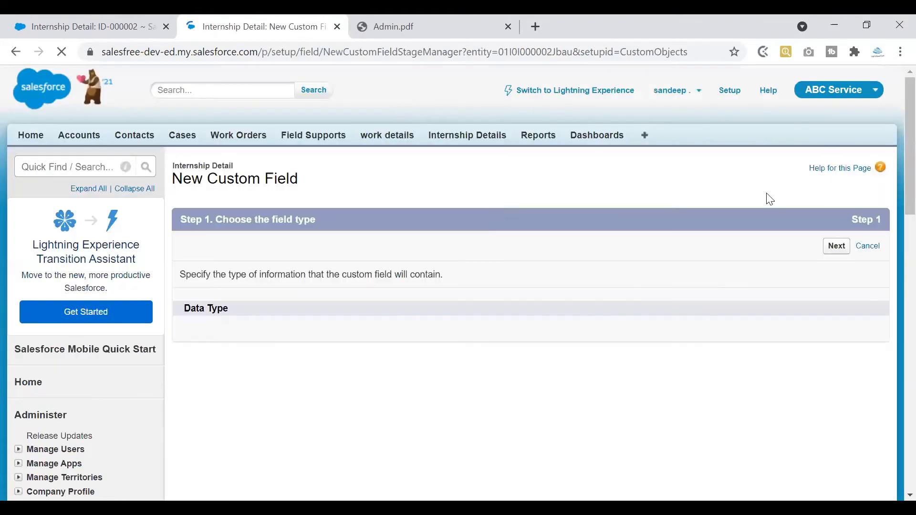
left_click_drag(893, 139, 894, 309)
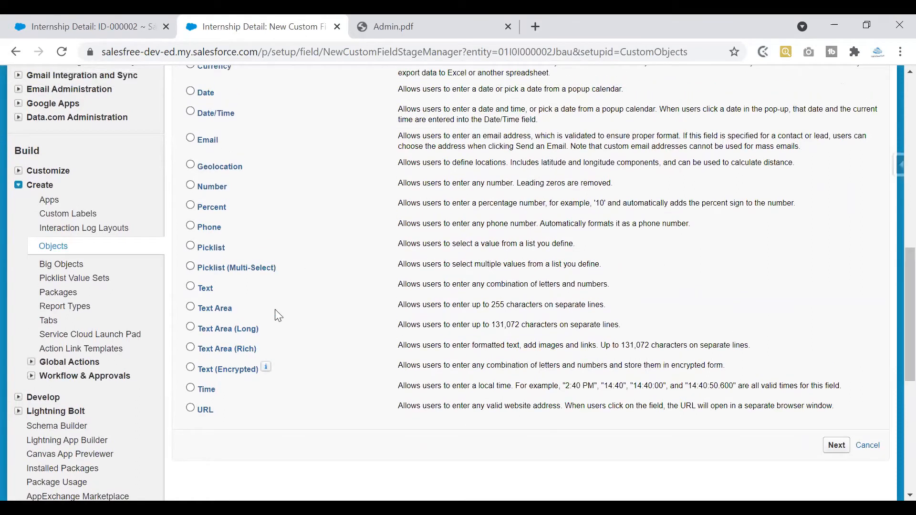
left_click(192, 269)
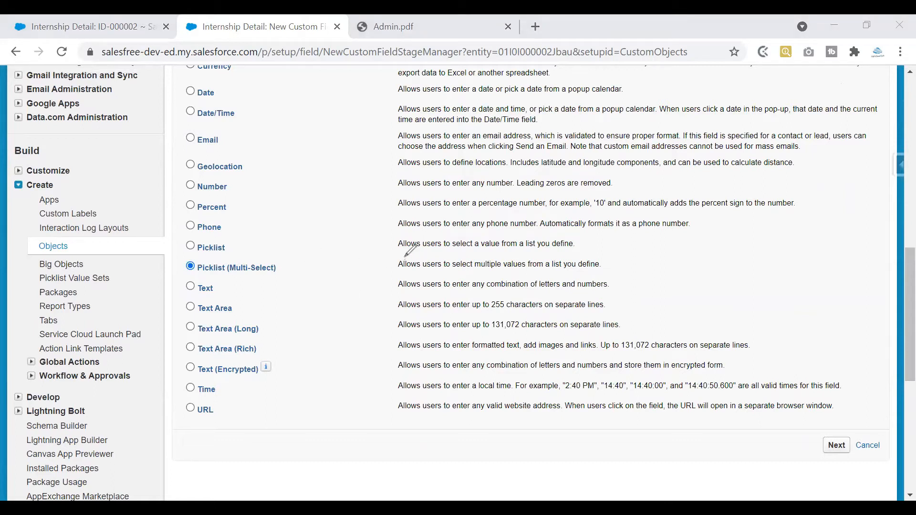
mouse_move(475, 250)
left_mouse_down()
mouse_move(501, 251)
mouse_move(501, 232)
mouse_move(476, 233)
mouse_move(474, 251)
left_mouse_up()
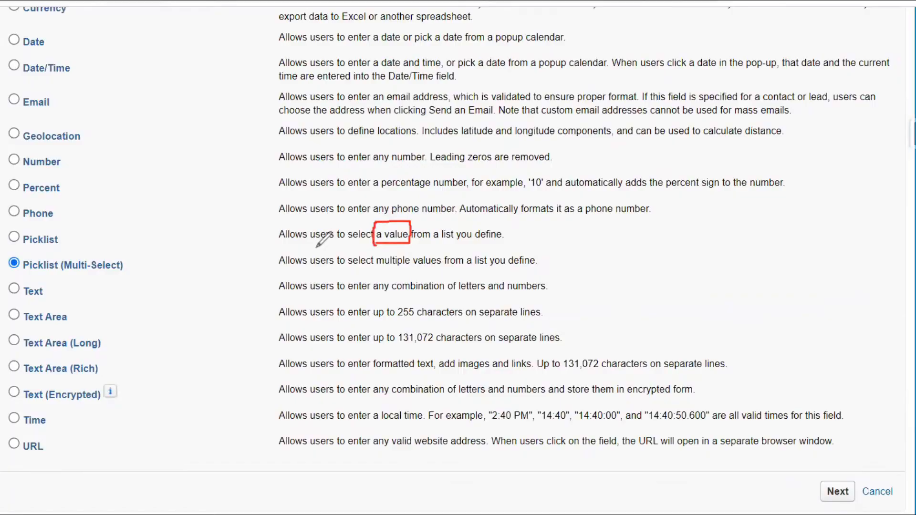
mouse_move(425, 219)
left_mouse_down()
mouse_move(432, 229)
mouse_move(420, 218)
left_mouse_up()
left_click_drag(376, 270, 409, 271)
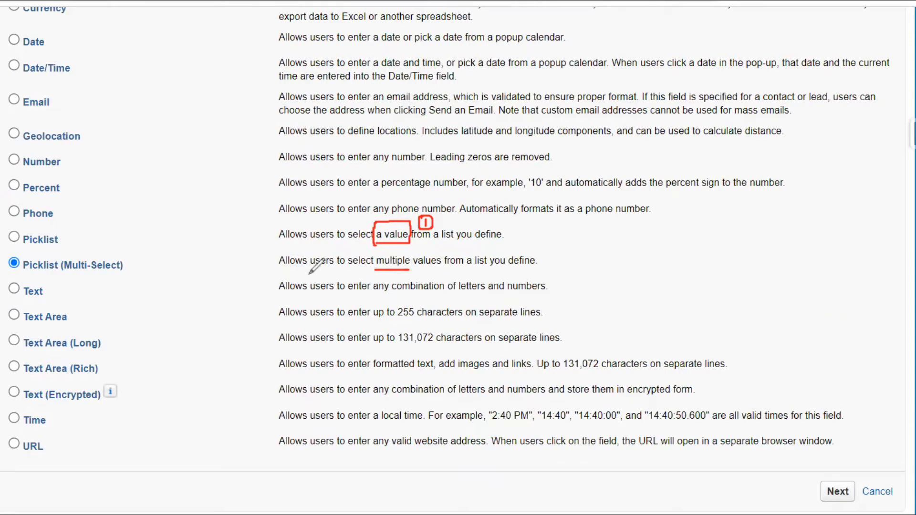
left_click_drag(415, 270, 438, 270)
mouse_move(383, 253)
left_mouse_down()
mouse_move(375, 253)
mouse_move(382, 269)
mouse_move(430, 269)
left_mouse_up()
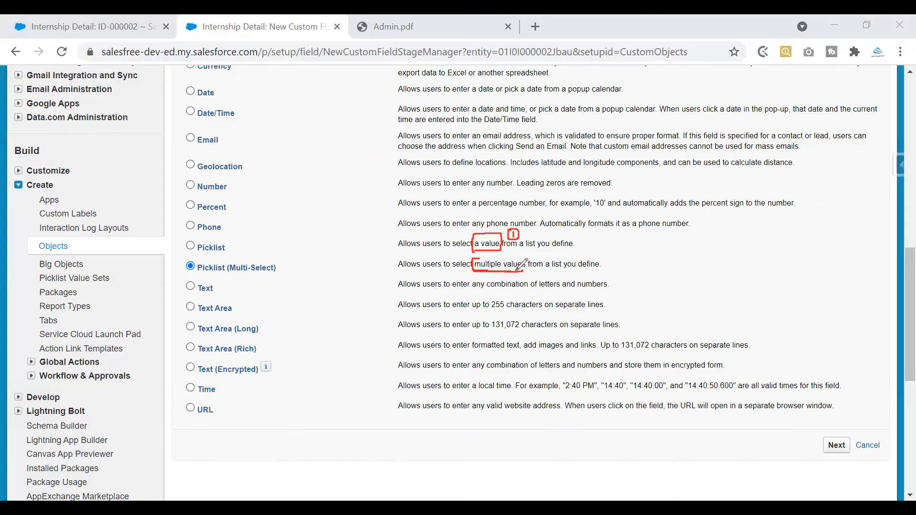
mouse_move(520, 270)
left_mouse_down()
mouse_move(527, 260)
mouse_move(475, 259)
left_mouse_up()
mouse_move(600, 239)
left_mouse_down()
mouse_move(630, 230)
mouse_move(626, 241)
left_mouse_up()
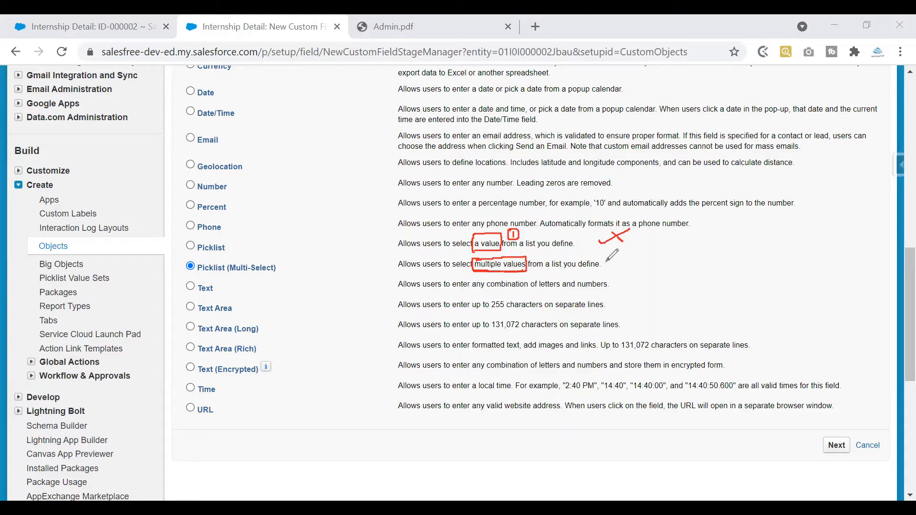
left_click_drag(608, 260, 634, 248)
key("Escape")
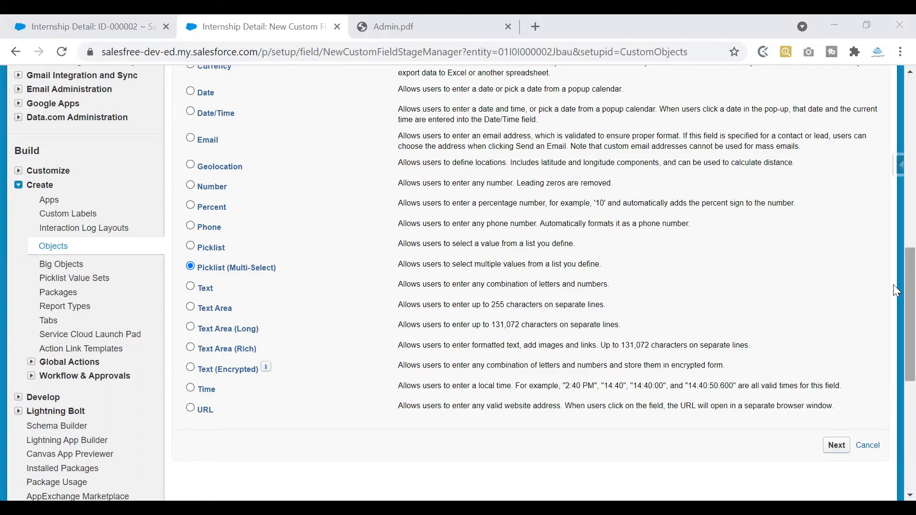
scroll(893, 186, "up", 10)
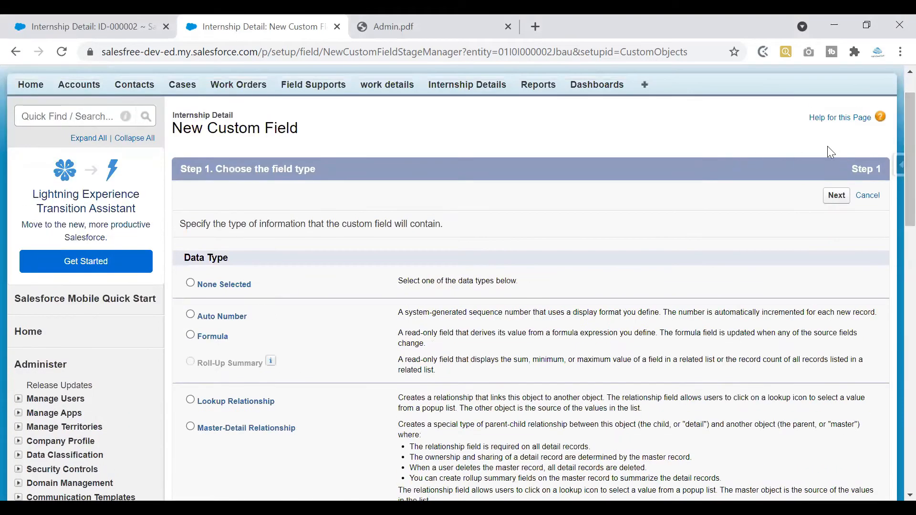
Label the field 'Available Days' and choose to enter its values one per line
left_click(840, 198)
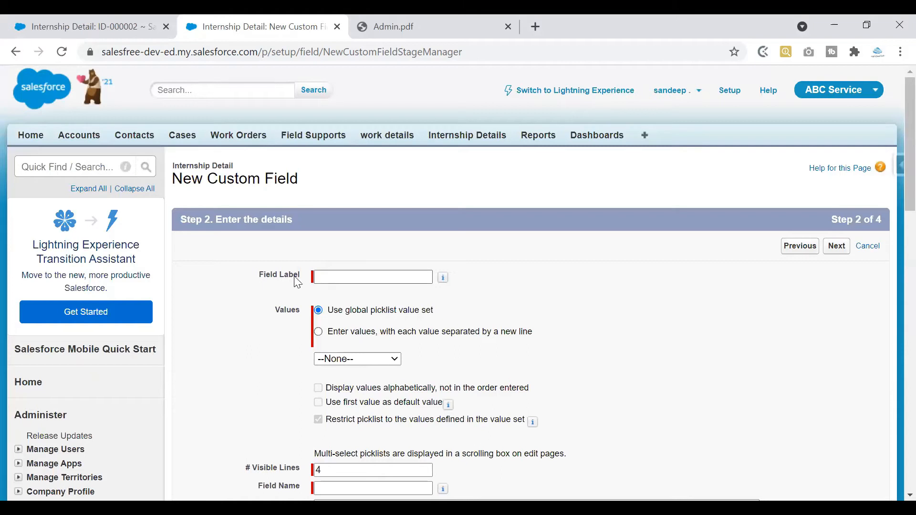
scroll(898, 146, "down", 3)
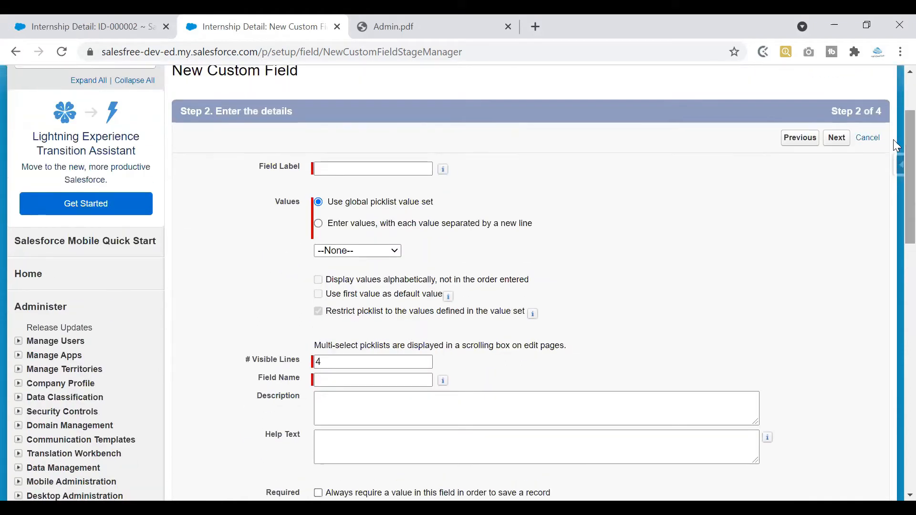
left_click(387, 173)
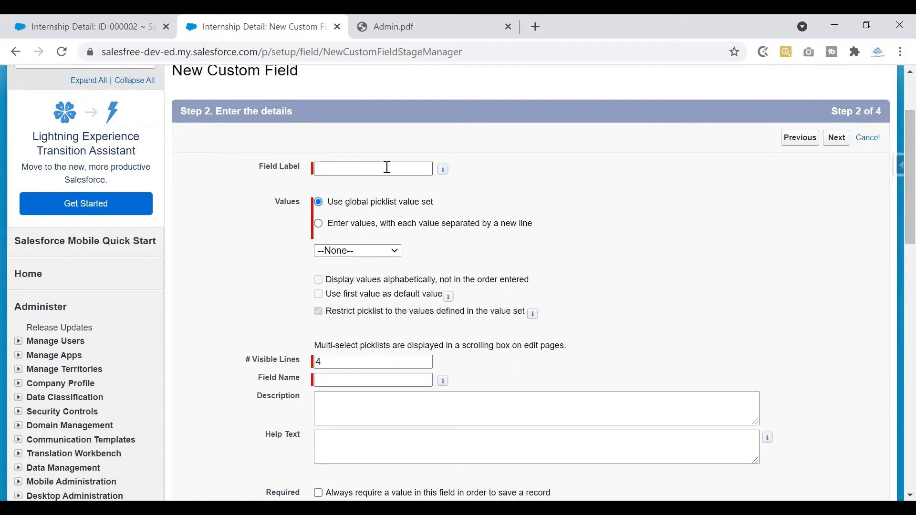
left_click(384, 169)
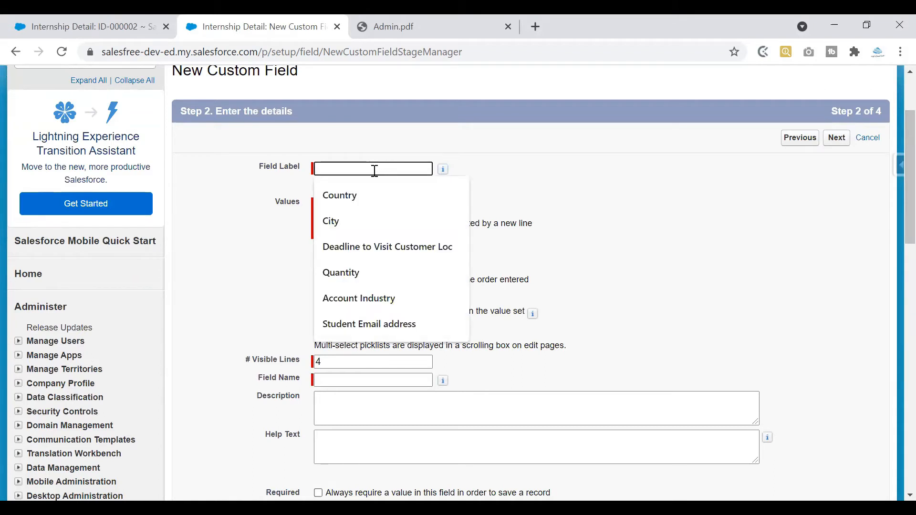
type("Available Days")
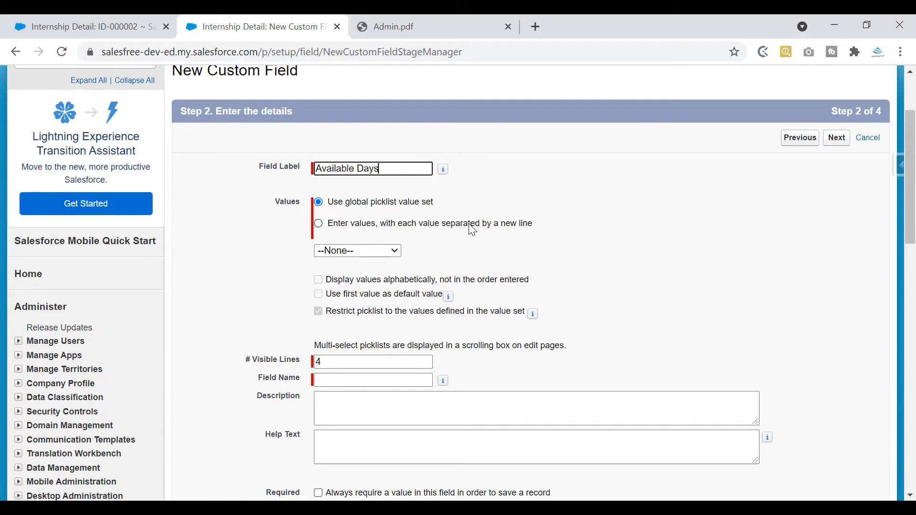
left_click(473, 230)
left_click(436, 295)
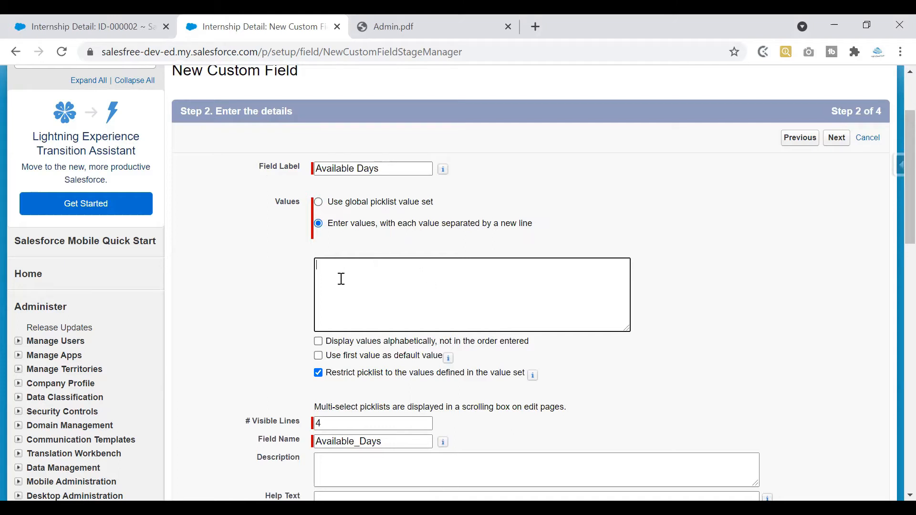
Dismiss the Save As dialog accidentally triggered while typing Sunday
key("ctrl+s")
type("un")
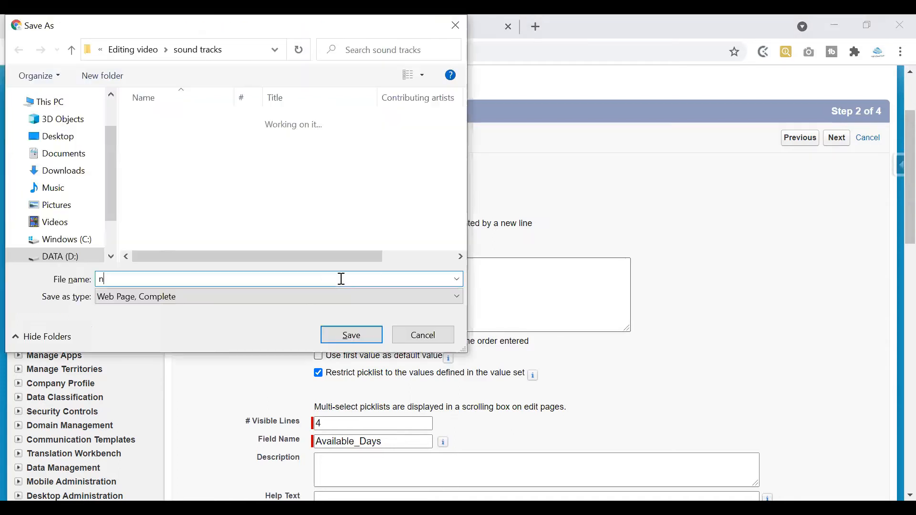
left_click(425, 336)
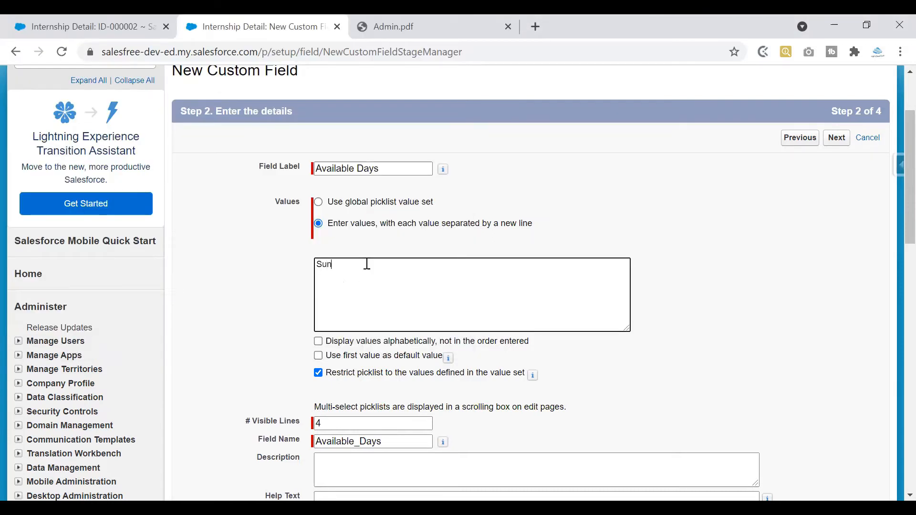
Enter Monday through Saturday as picklist values, correcting the Thursday typo
type("onday")
key("Return")
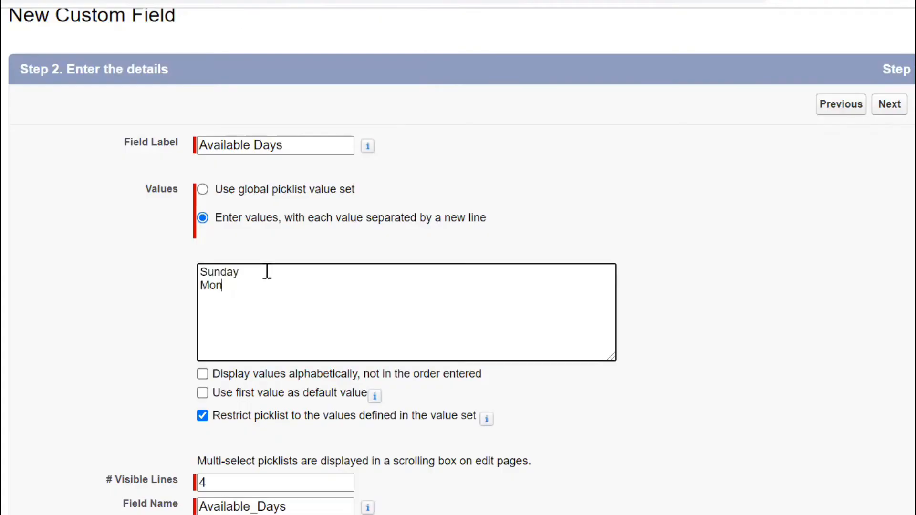
type("Tuesday")
key("Return")
type("Wed")
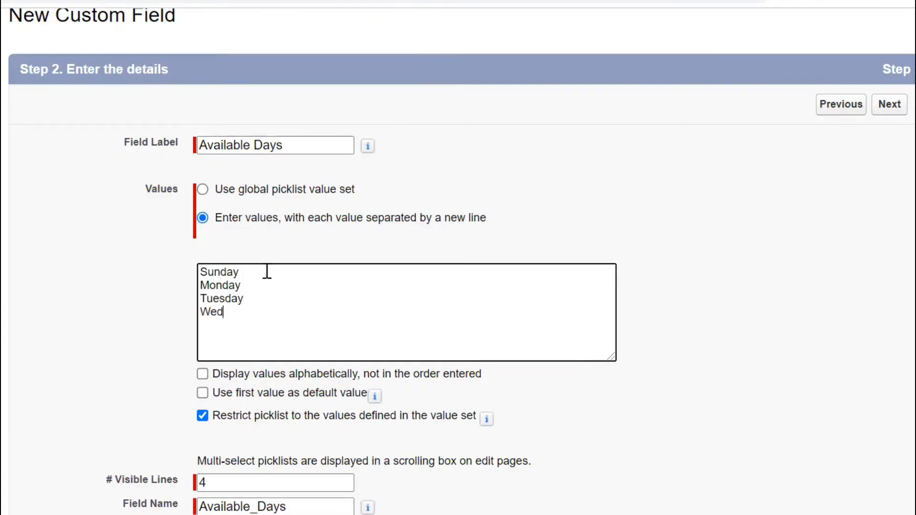
type("nesday")
key("Return")
type("Thurdday")
key("BackSpace")
key("BackSpace")
key("BackSpace")
key("BackSpace")
type("rsday")
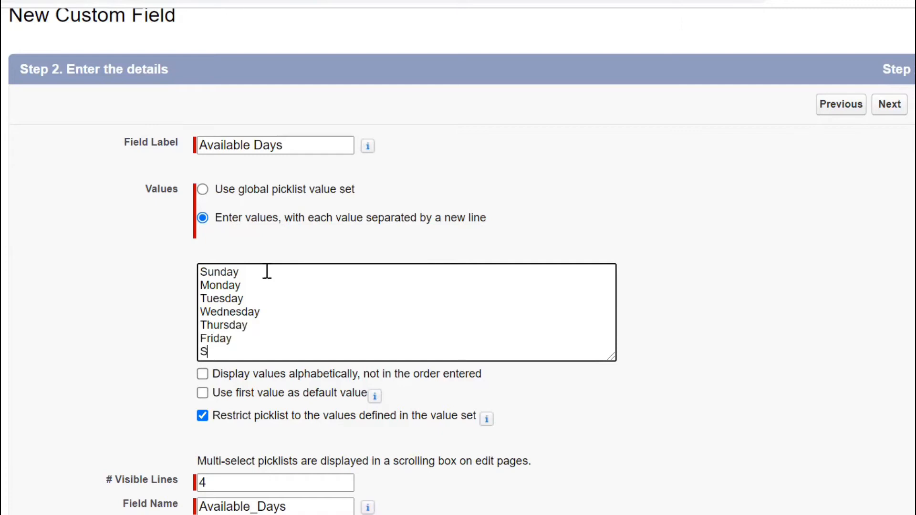
type("turday")
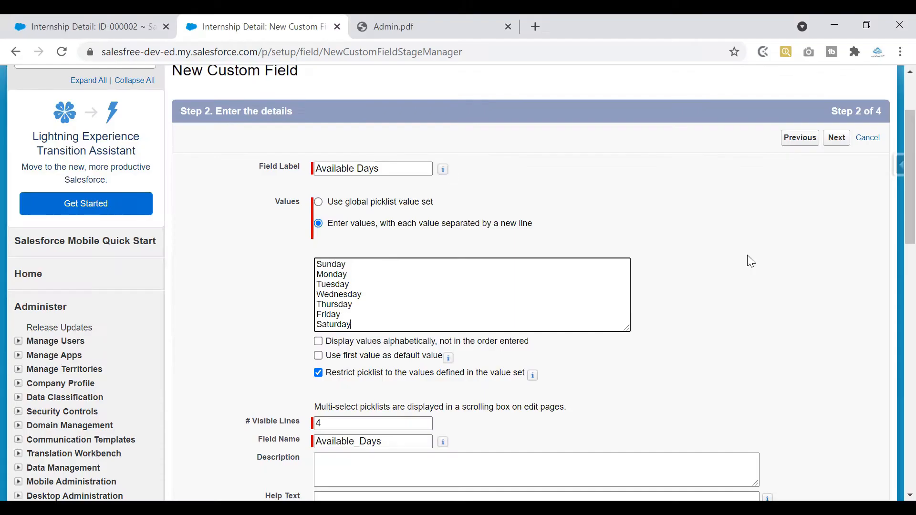
scroll(897, 208, "down", 1)
left_click(368, 216)
key("Down")
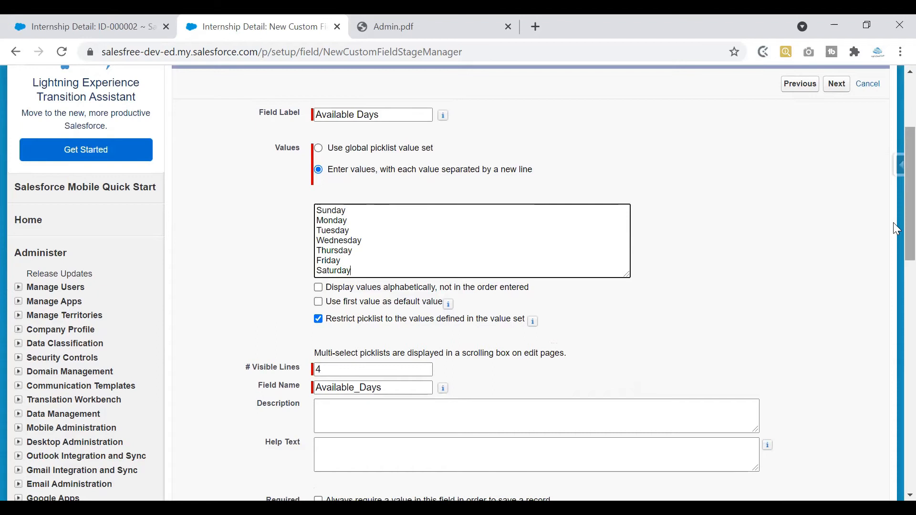
scroll(893, 223, "down", 2)
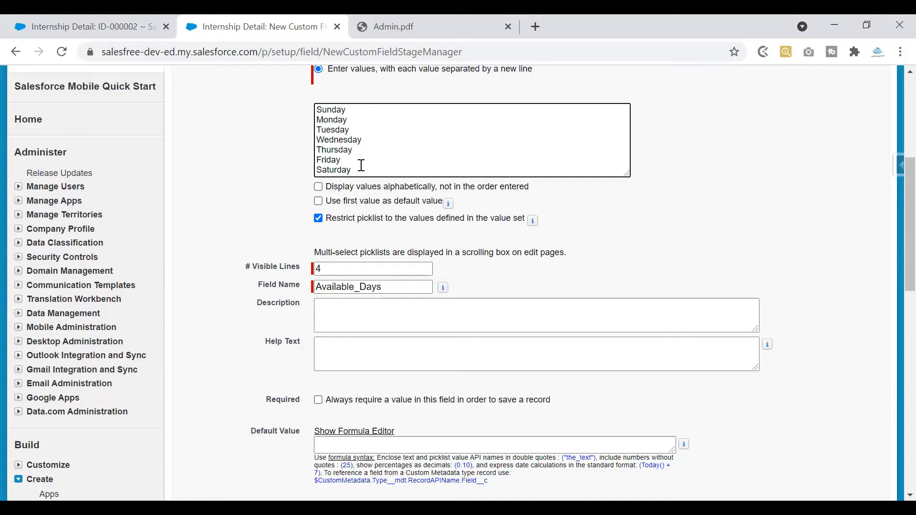
left_click_drag(362, 166, 306, 104)
left_click(262, 176)
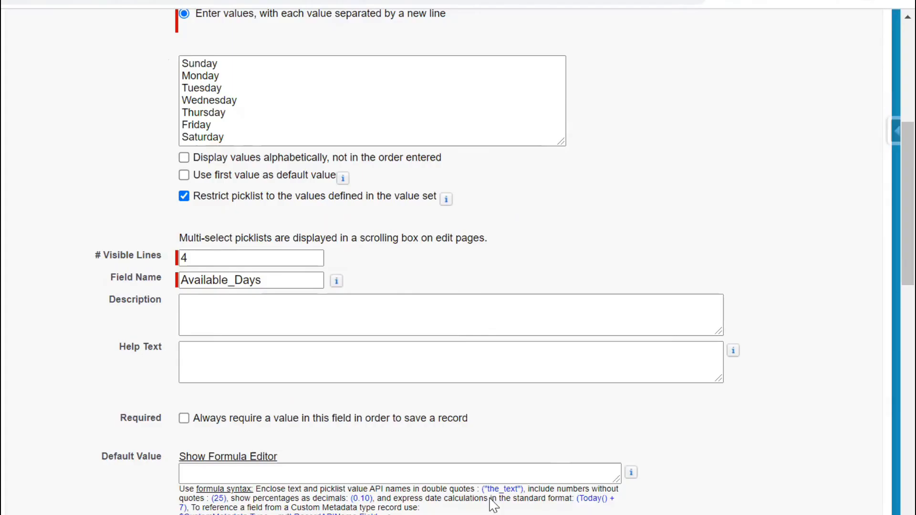
mouse_move(97, 264)
left_mouse_down()
mouse_move(136, 263)
mouse_move(168, 248)
mouse_move(88, 244)
mouse_move(106, 218)
left_mouse_up()
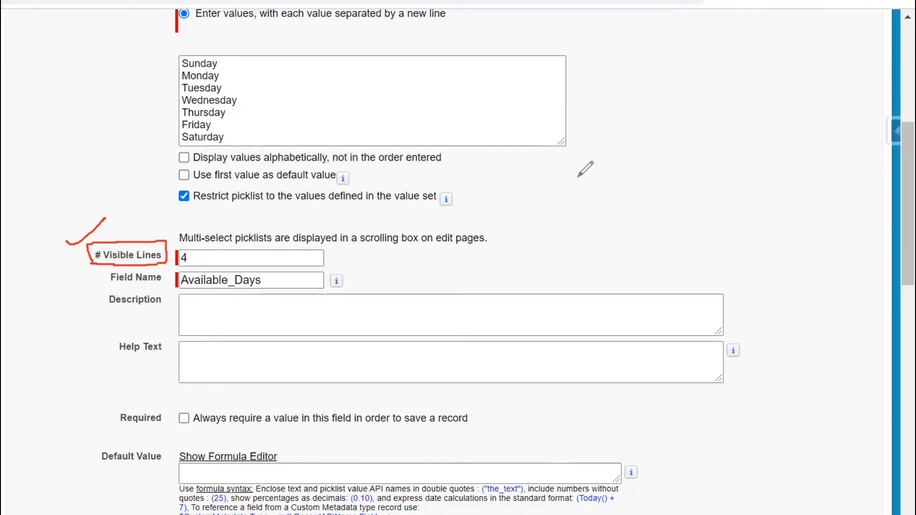
left_click_drag(571, 173, 572, 234)
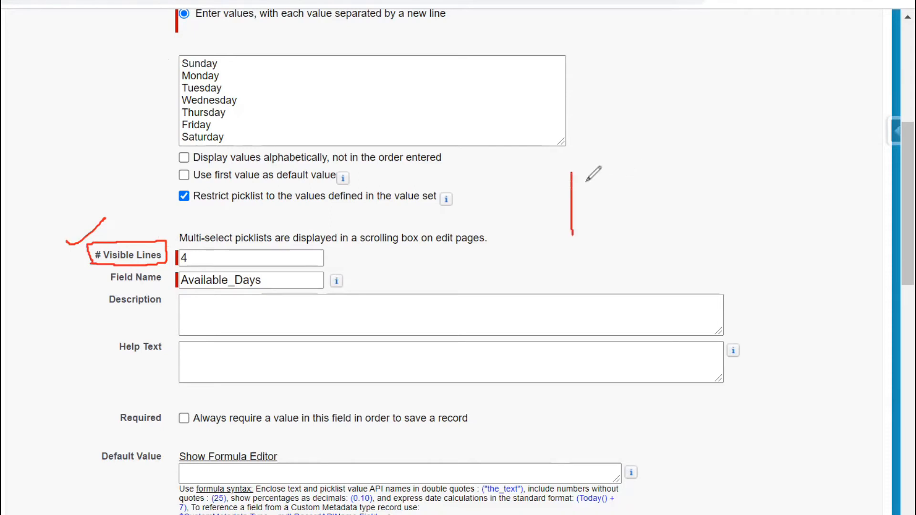
mouse_move(569, 173)
left_mouse_down()
mouse_move(678, 162)
mouse_move(685, 232)
left_mouse_up()
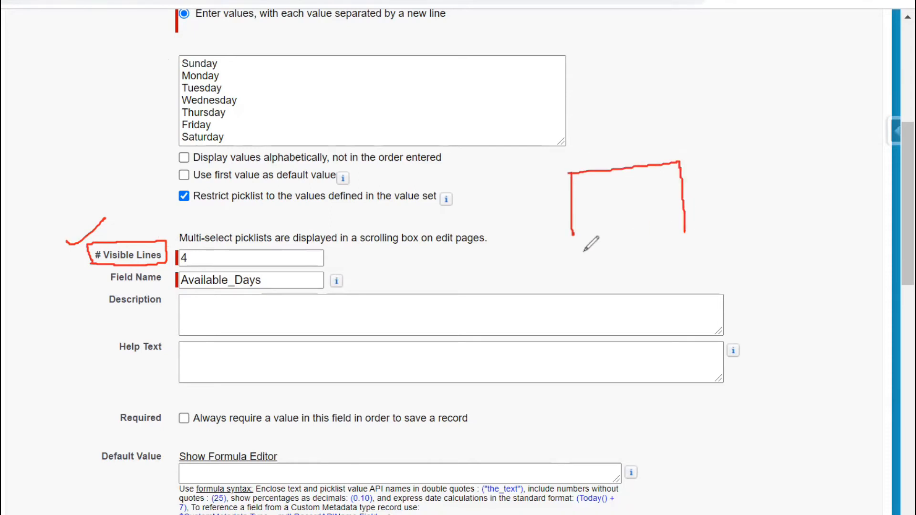
mouse_move(574, 231)
left_mouse_down()
mouse_move(655, 251)
mouse_move(683, 244)
left_mouse_up()
left_click_drag(682, 214, 683, 231)
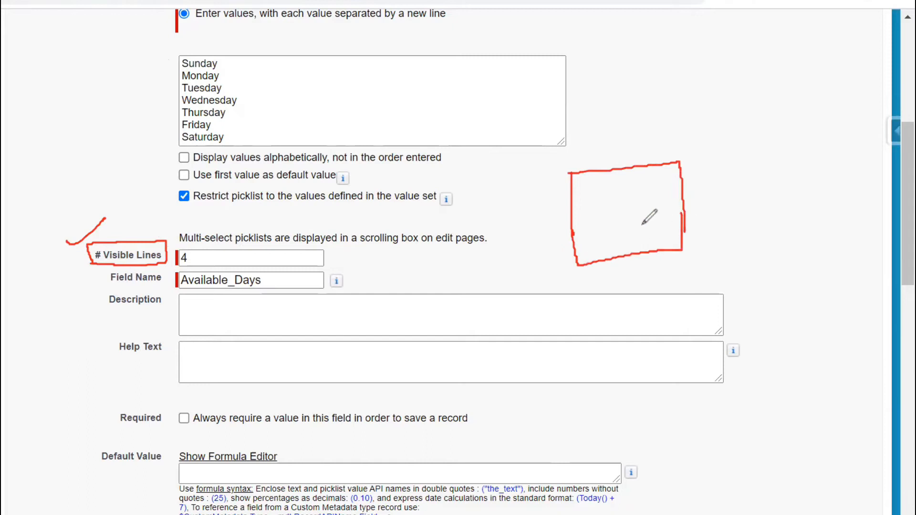
mouse_move(509, 60)
left_mouse_down()
mouse_move(524, 87)
mouse_move(513, 139)
left_mouse_up()
left_click_drag(532, 99, 539, 115)
mouse_move(549, 85)
left_mouse_down()
mouse_move(531, 95)
mouse_move(587, 92)
left_mouse_up()
left_click_drag(568, 101, 597, 100)
left_click_drag(592, 92, 611, 80)
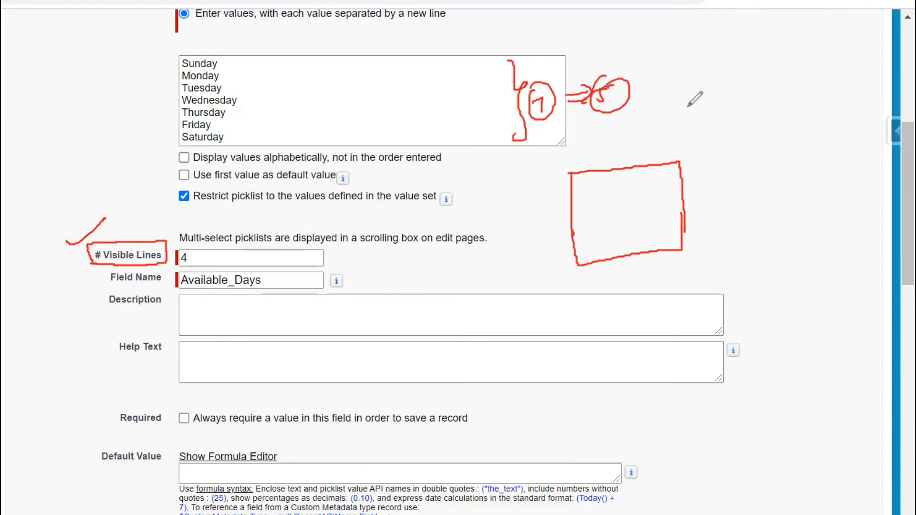
mouse_move(761, 75)
left_mouse_down()
mouse_move(764, 86)
mouse_move(793, 87)
left_mouse_up()
left_click_drag(762, 97, 791, 92)
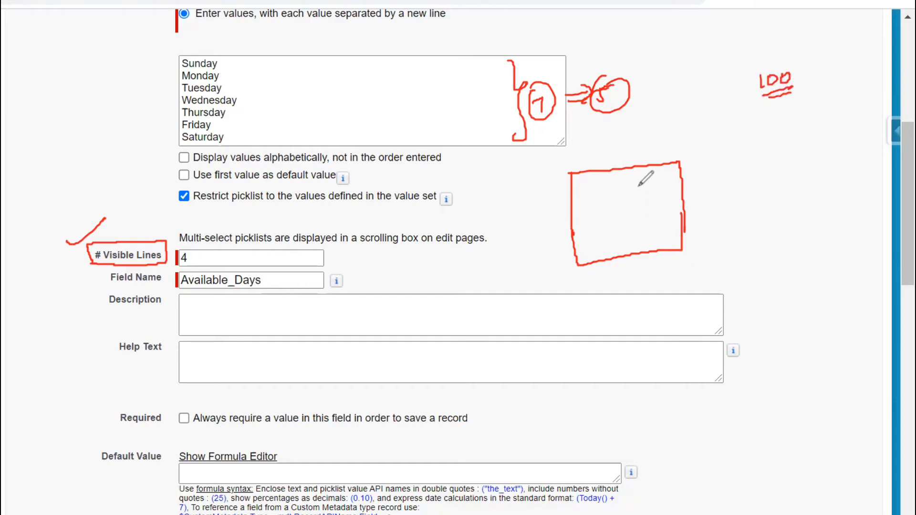
left_click_drag(710, 159, 745, 341)
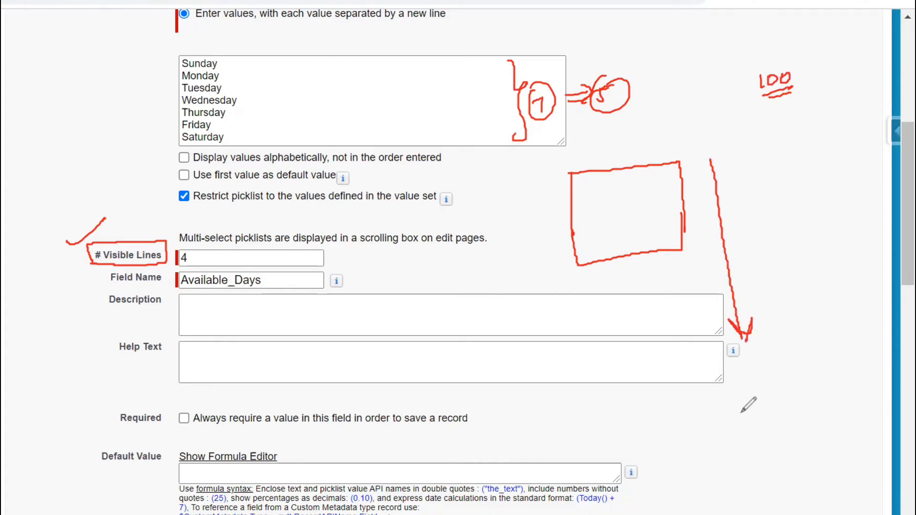
left_click_drag(627, 196, 625, 210)
left_click_drag(573, 196, 676, 177)
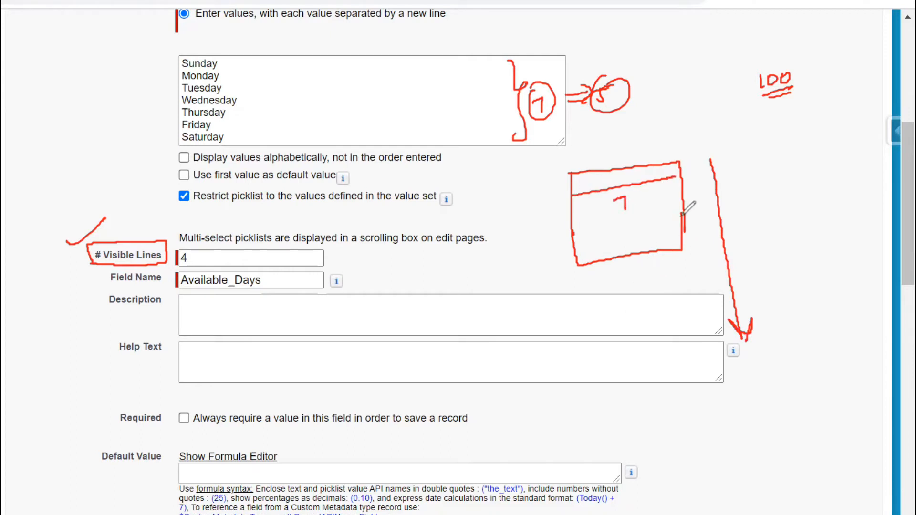
mouse_move(794, 72)
left_mouse_down()
mouse_move(800, 80)
mouse_move(829, 49)
left_mouse_up()
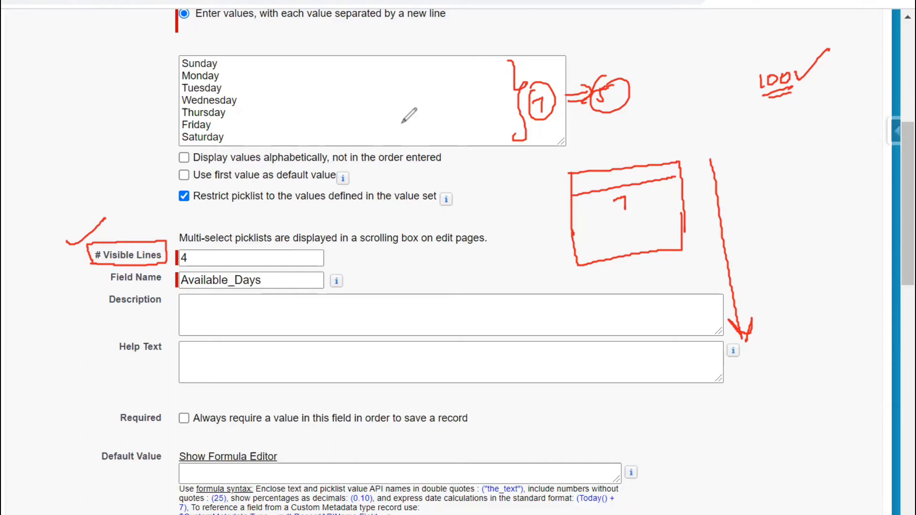
left_click(648, 108)
mouse_move(647, 106)
left_mouse_down()
mouse_move(655, 119)
mouse_move(673, 109)
left_mouse_up()
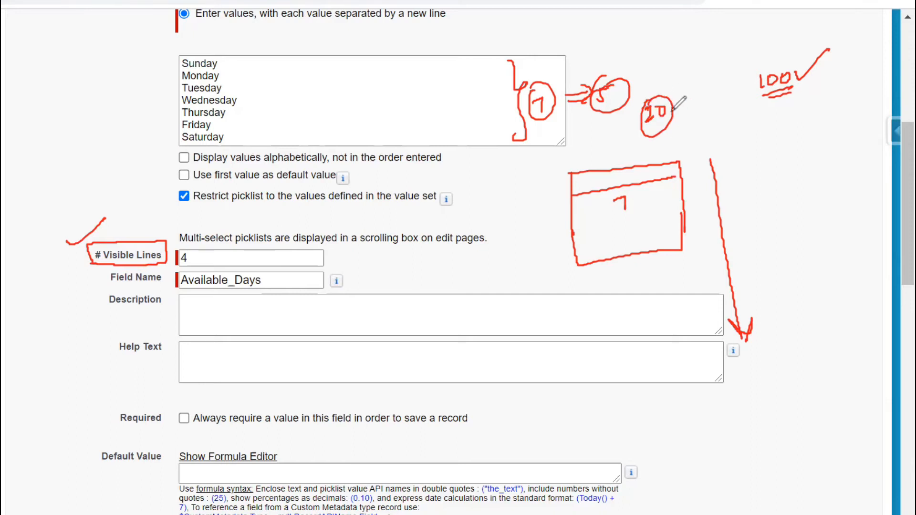
mouse_move(618, 408)
left_mouse_down()
mouse_move(707, 376)
mouse_move(625, 403)
left_mouse_up()
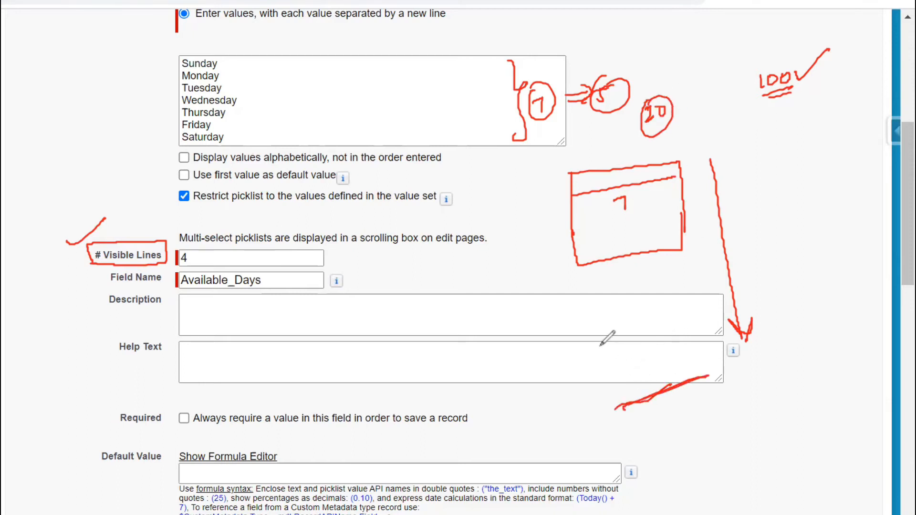
mouse_move(581, 267)
left_mouse_down()
mouse_move(616, 358)
mouse_move(701, 215)
mouse_move(688, 225)
left_mouse_up()
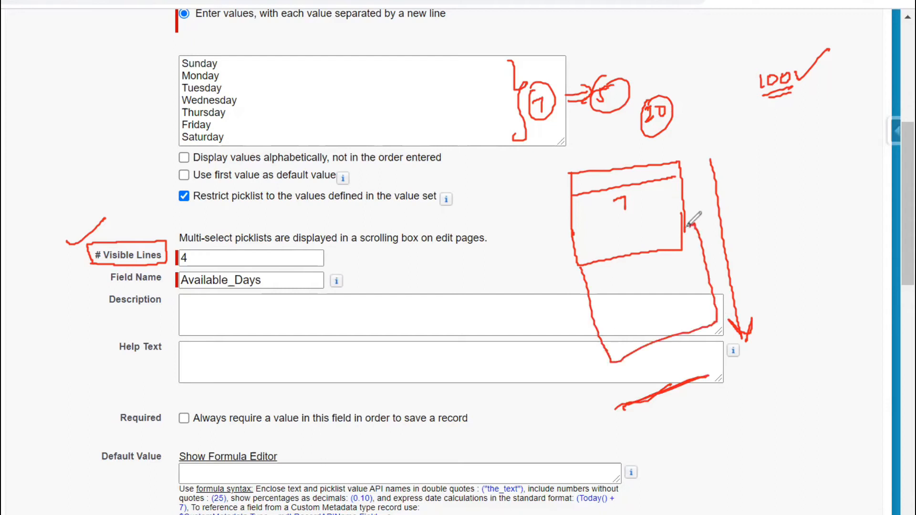
mouse_move(455, 207)
left_mouse_down()
mouse_move(525, 191)
mouse_move(528, 140)
left_mouse_up()
mouse_move(547, 431)
left_mouse_down()
mouse_move(527, 437)
mouse_move(564, 414)
left_mouse_up()
left_click_drag(734, 160, 773, 300)
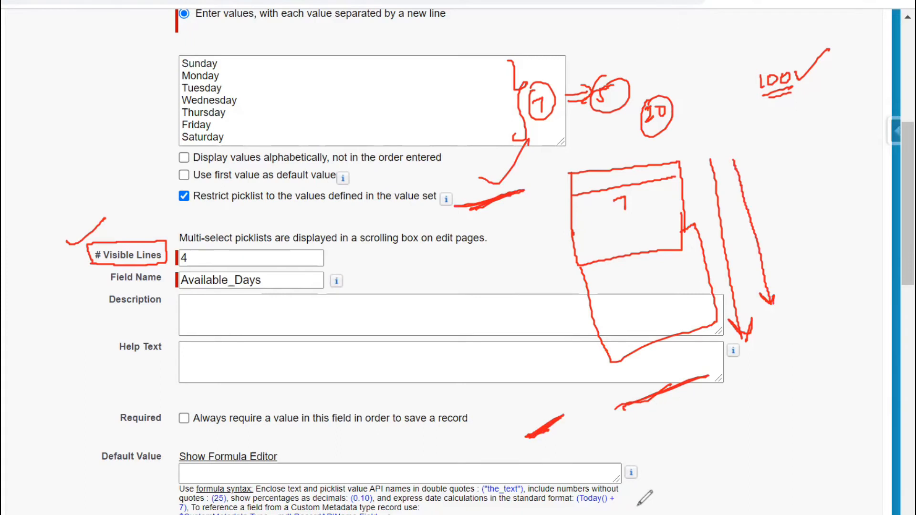
key("e")
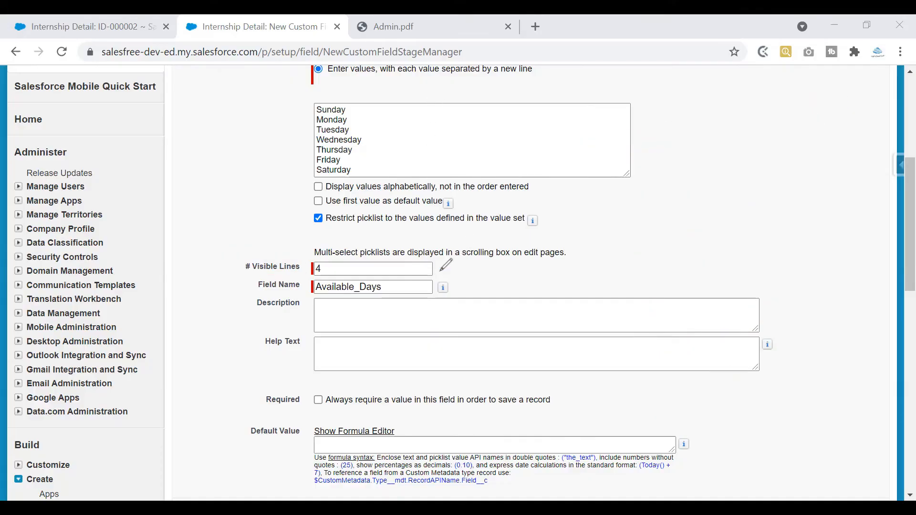
Return to the Internship Detail ID-000002 record to review its country and city
mouse_move(321, 260)
left_mouse_down()
mouse_move(326, 277)
mouse_move(318, 263)
left_mouse_up()
mouse_move(732, 124)
left_mouse_down()
mouse_move(671, 130)
mouse_move(727, 164)
mouse_move(729, 122)
left_mouse_up()
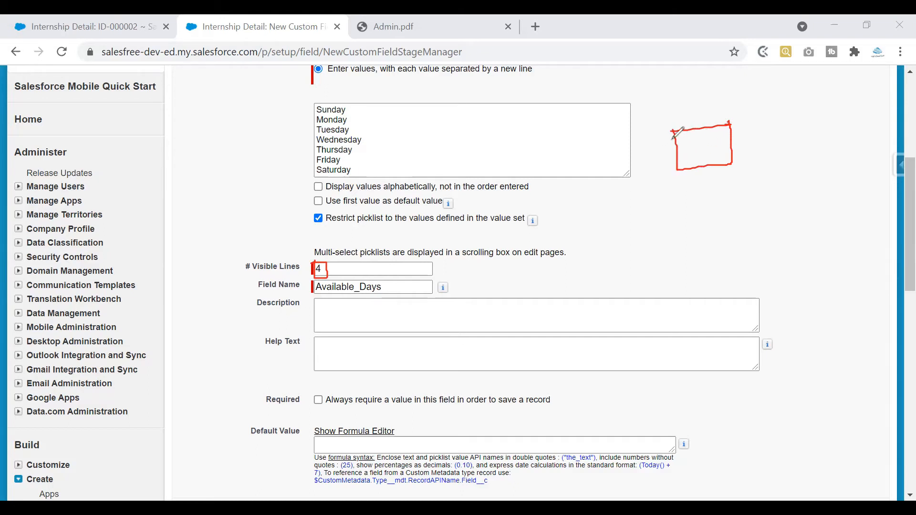
left_click_drag(613, 144, 645, 140)
left_click_drag(654, 192, 631, 196)
left_click_drag(691, 188, 716, 186)
mouse_move(742, 122)
left_mouse_down()
mouse_move(750, 138)
mouse_move(744, 156)
left_mouse_up()
mouse_move(776, 126)
left_mouse_down()
mouse_move(791, 130)
mouse_move(784, 164)
left_mouse_up()
left_click_drag(793, 159, 791, 162)
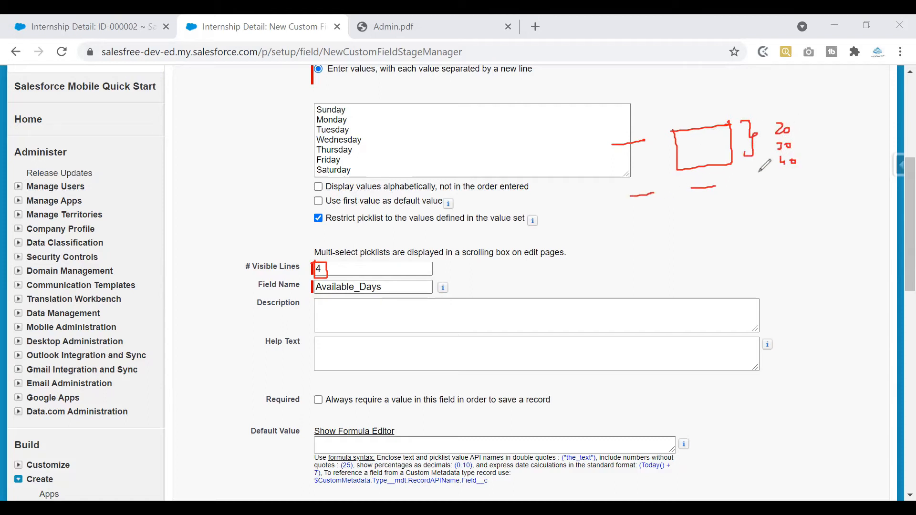
mouse_move(727, 129)
left_mouse_down()
mouse_move(723, 153)
mouse_move(729, 125)
mouse_move(706, 134)
mouse_move(704, 154)
mouse_move(729, 146)
left_mouse_up()
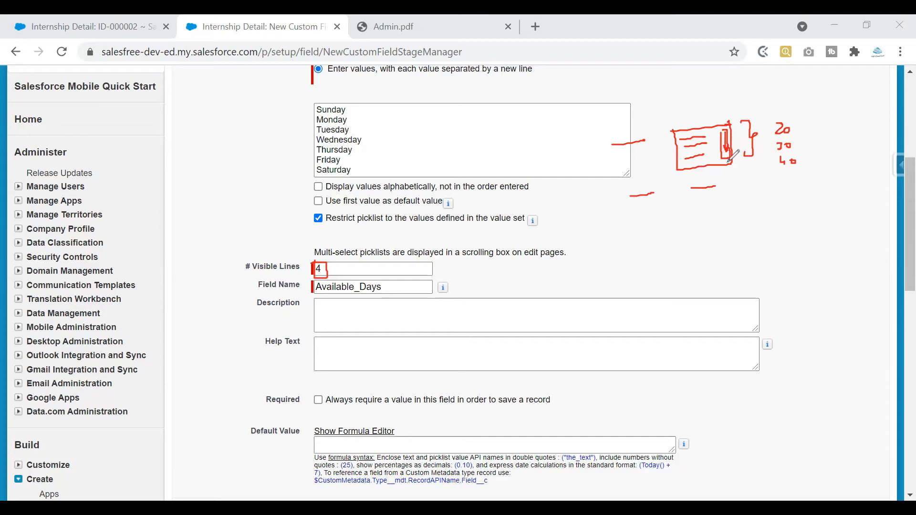
left_click_drag(702, 103, 705, 115)
left_click_drag(697, 108, 710, 111)
left_click_drag(695, 189, 733, 184)
left_click_drag(700, 224, 795, 187)
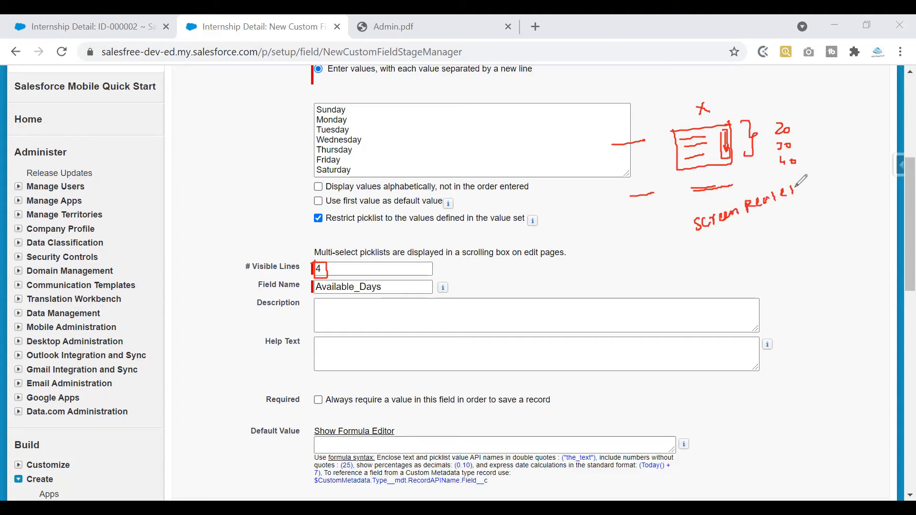
left_click(797, 185)
left_click_drag(790, 206, 802, 199)
left_click(115, 33)
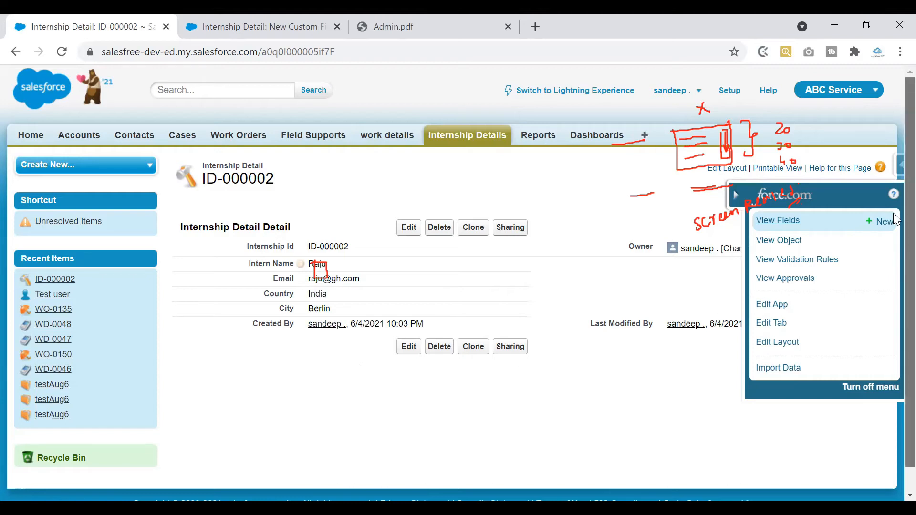
Back on the Available Days form, check the 4 visible lines and select the Field Label text
scroll(896, 244, "down", 1)
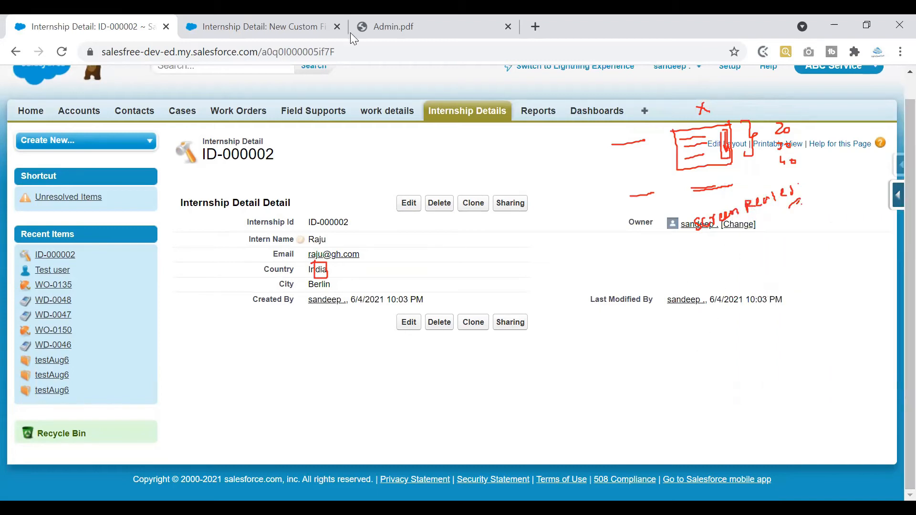
left_click(274, 34)
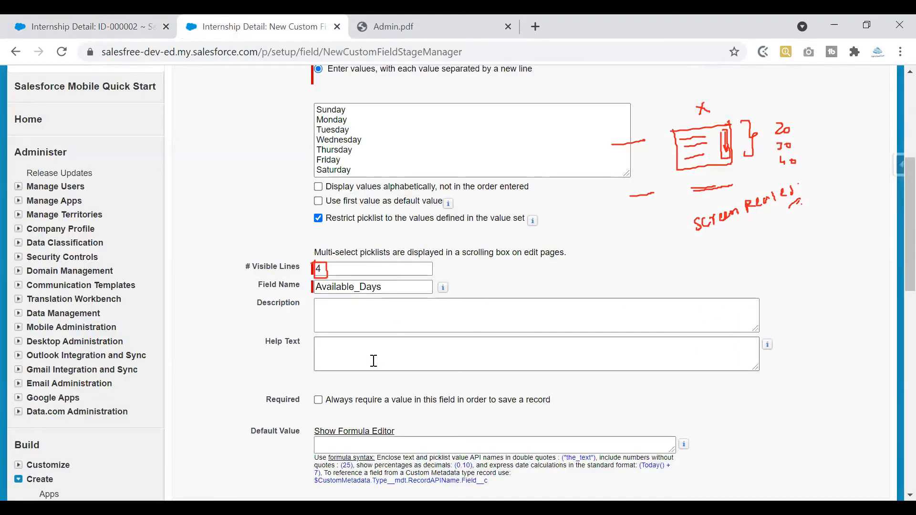
left_click(323, 270)
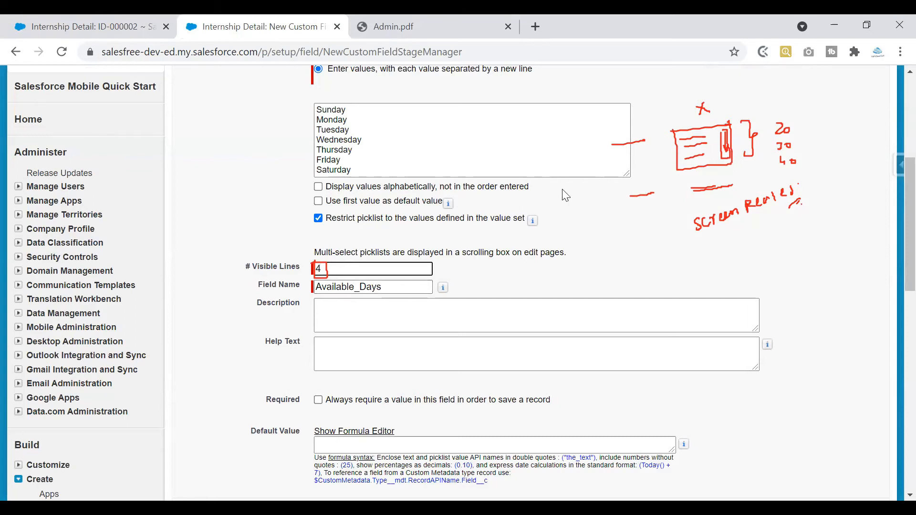
left_click_drag(330, 269, 308, 270)
left_click_drag(285, 228, 292, 238)
left_click(267, 247)
left_click(433, 313)
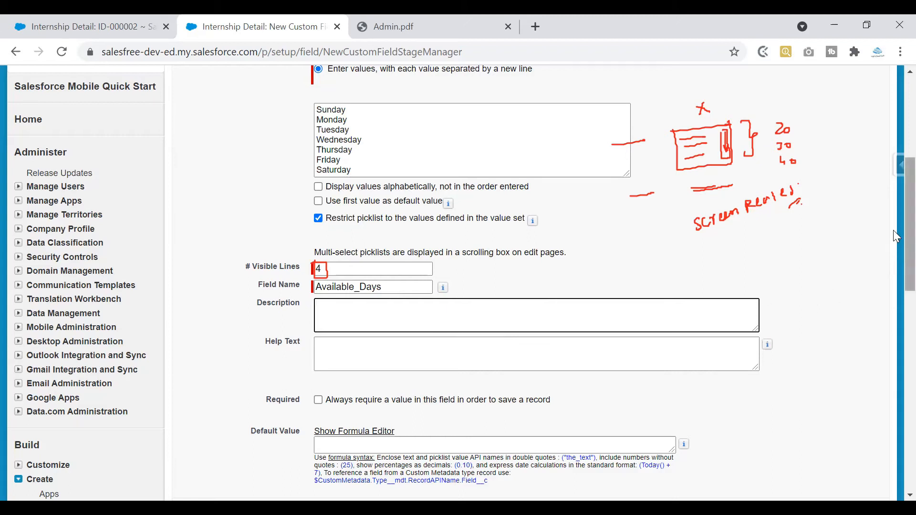
scroll(835, 298, "up", 2)
left_click_drag(406, 112, 260, 111)
key("ctrl+c")
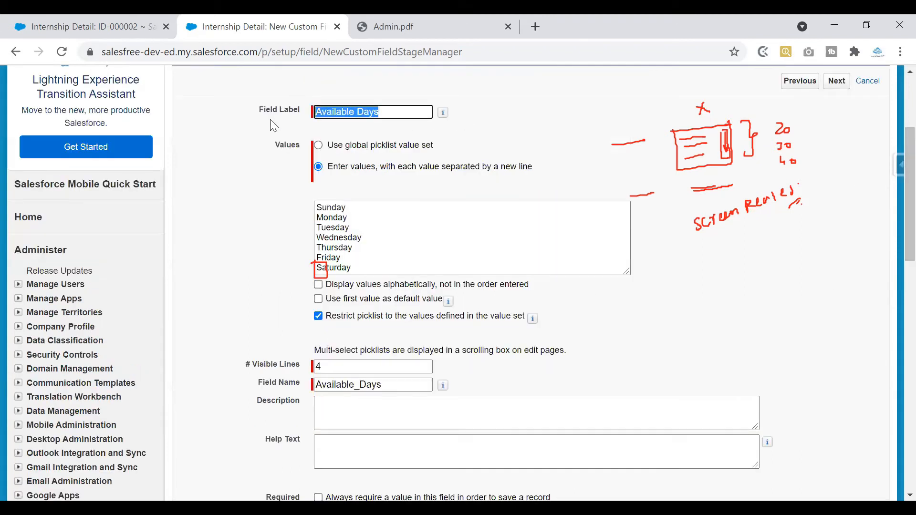
Paste 'Available Days' into the field's Description
left_click(330, 405)
key("ctrl+v")
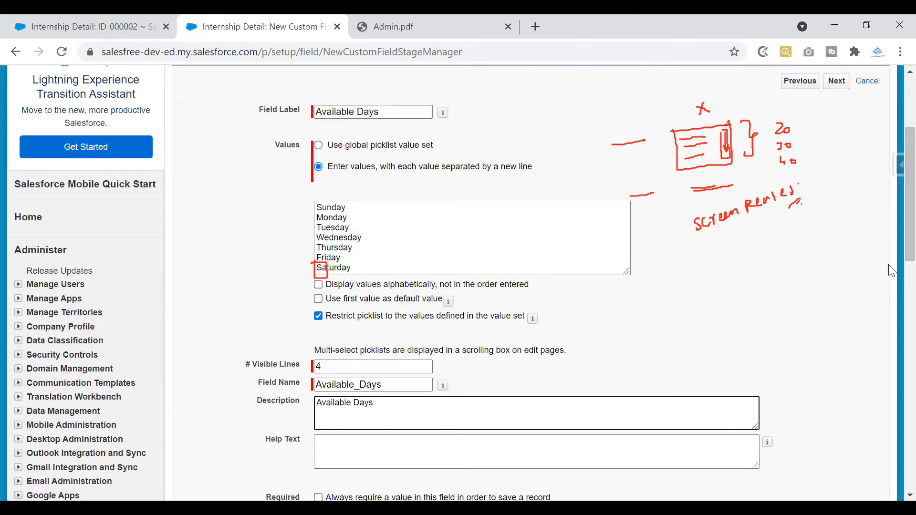
scroll(892, 277, "down", 5)
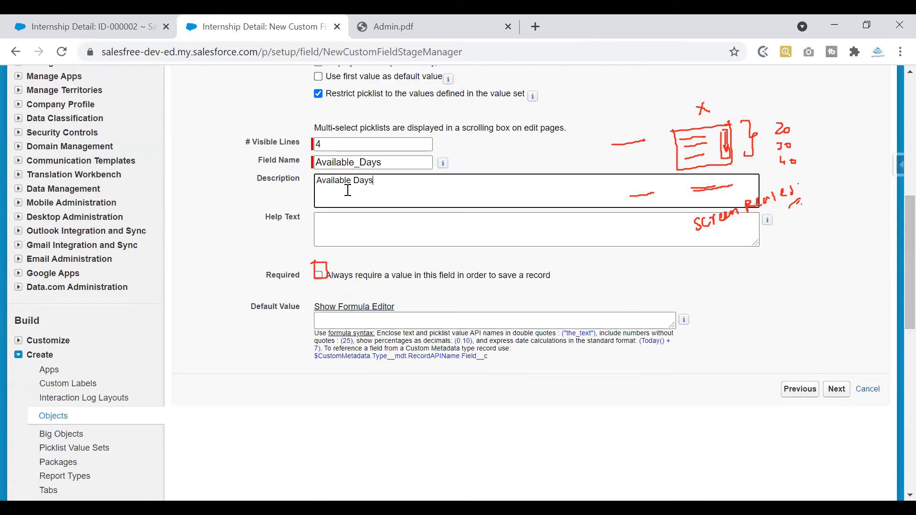
left_click_drag(375, 184, 253, 189)
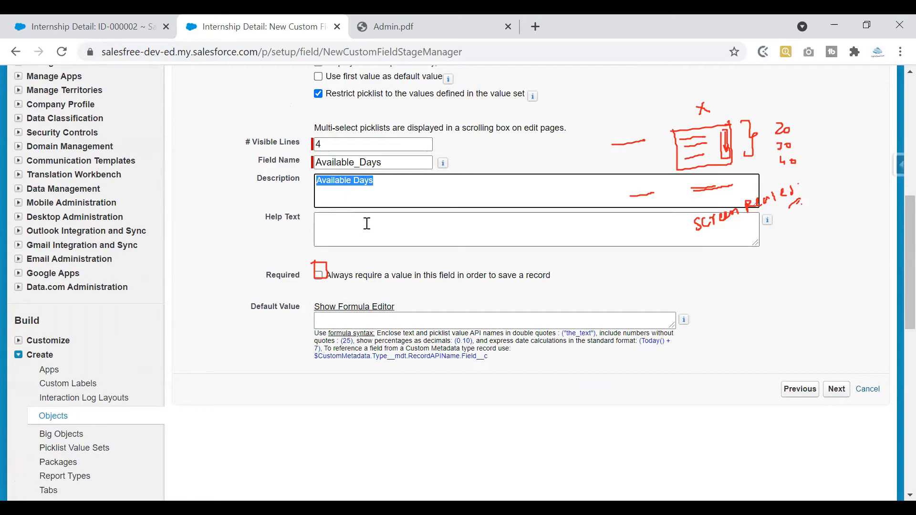
left_click_drag(390, 186, 302, 187)
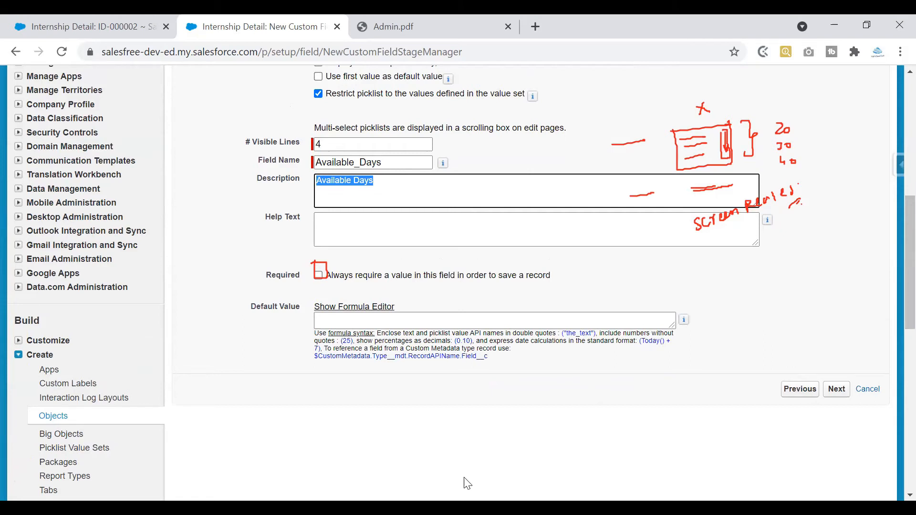
Mark Available Days as required, so records must always have a value
left_click(738, 424)
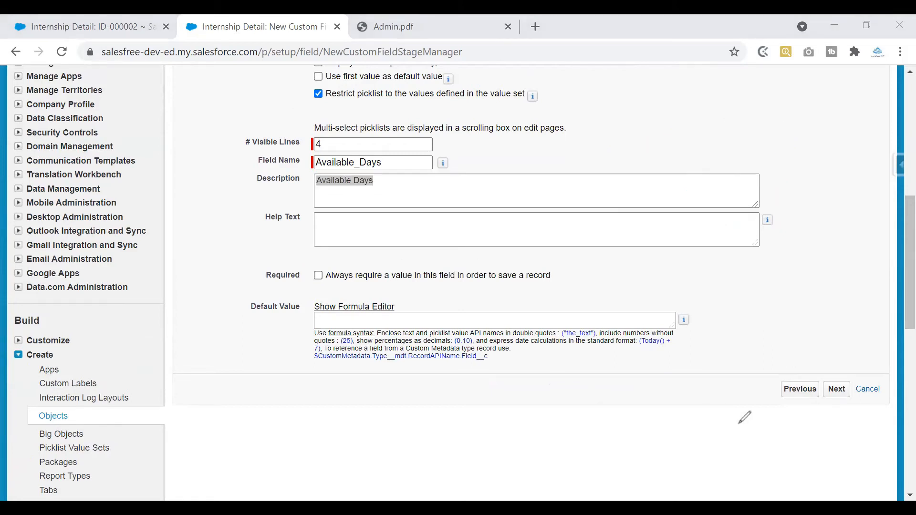
left_click(318, 276)
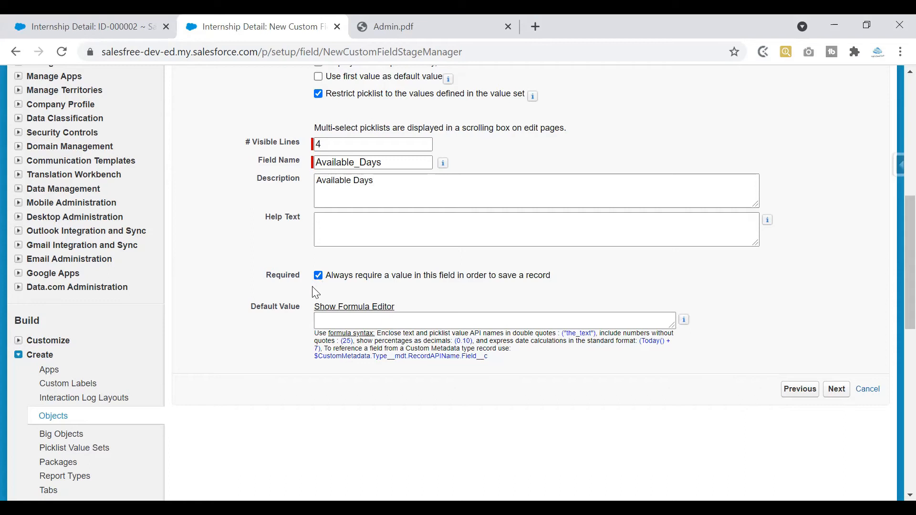
left_click_drag(263, 276, 297, 276)
left_click(278, 254)
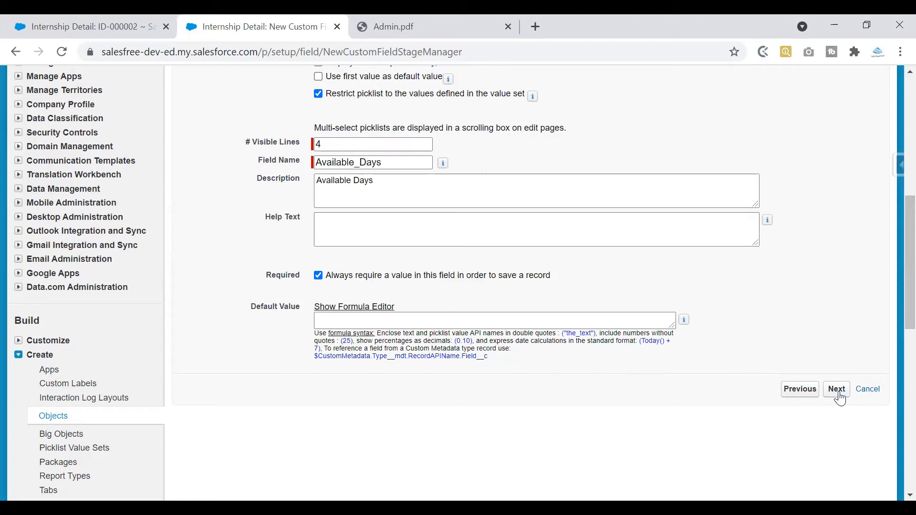
scroll(893, 267, "up", 2)
scroll(893, 292, "down", 4)
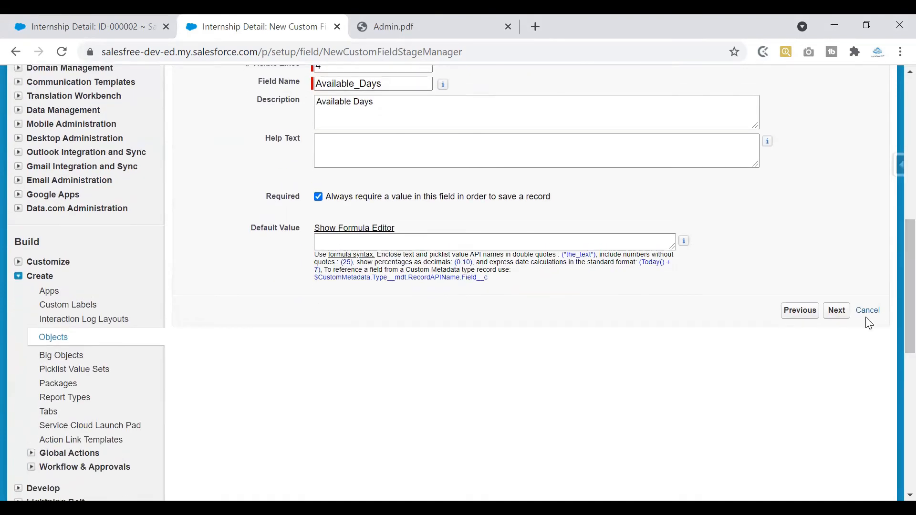
Accept the field-level security defaults and save the field onto the Internship Detail Layout
left_click(839, 321)
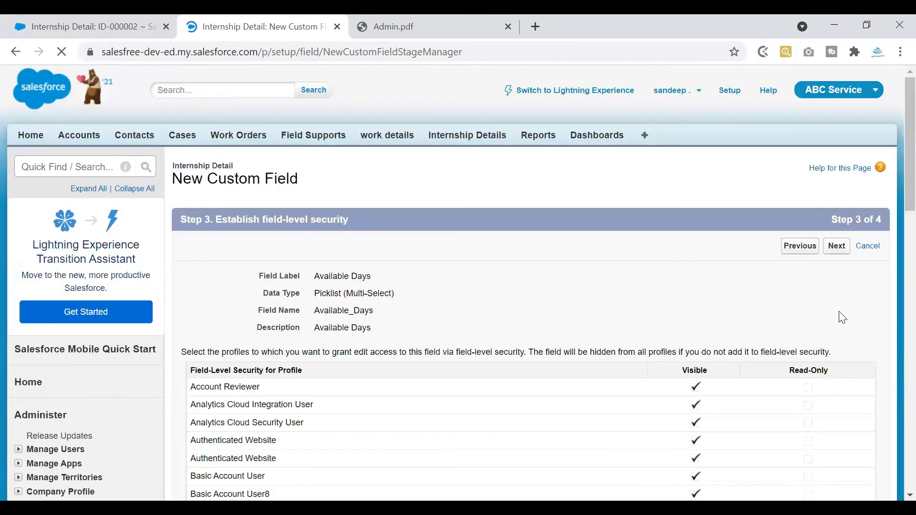
left_click_drag(898, 166, 893, 387)
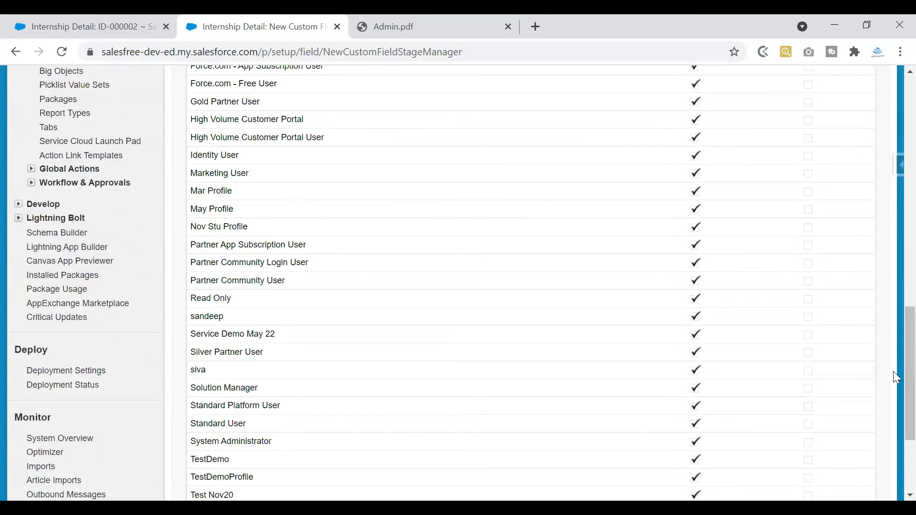
scroll(892, 362, "down", 3)
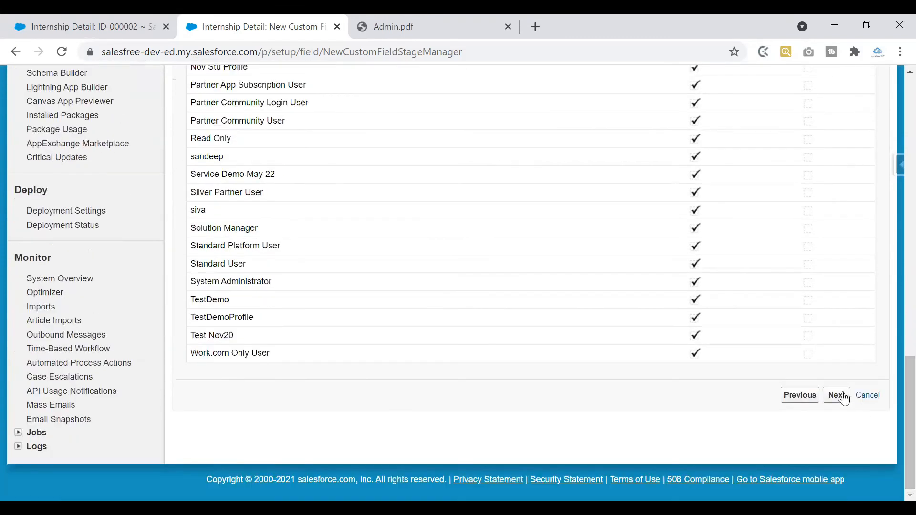
left_click(837, 396)
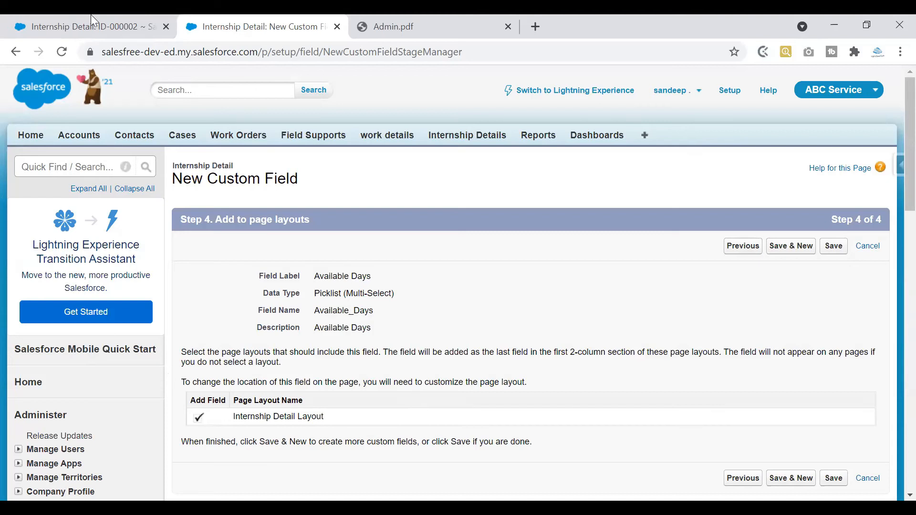
left_click(109, 32)
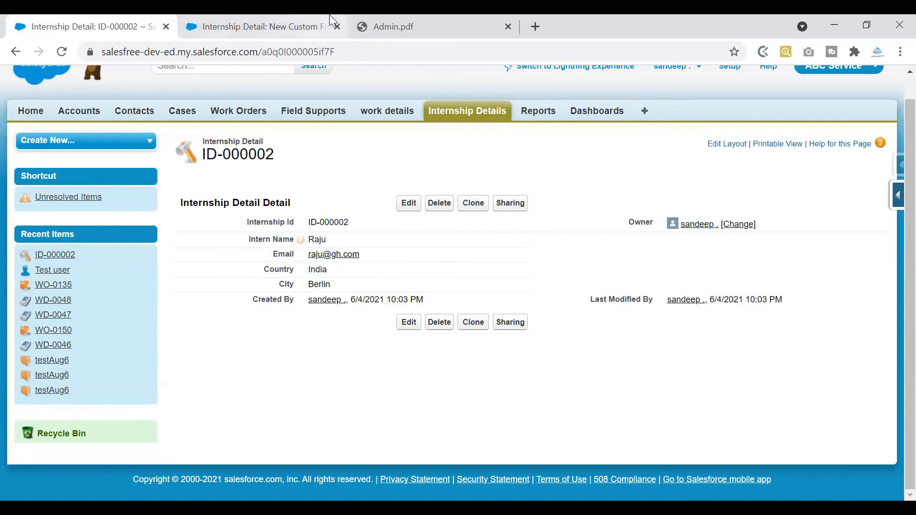
left_click(292, 28)
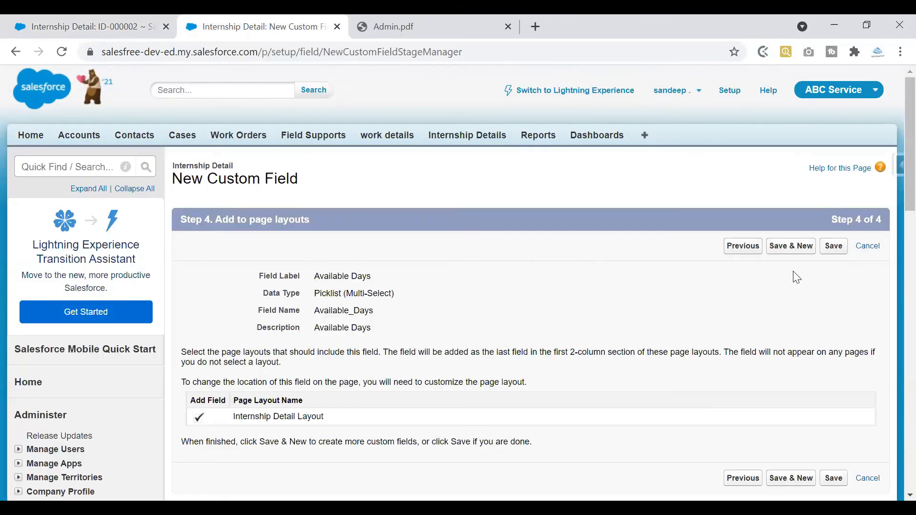
left_click(826, 252)
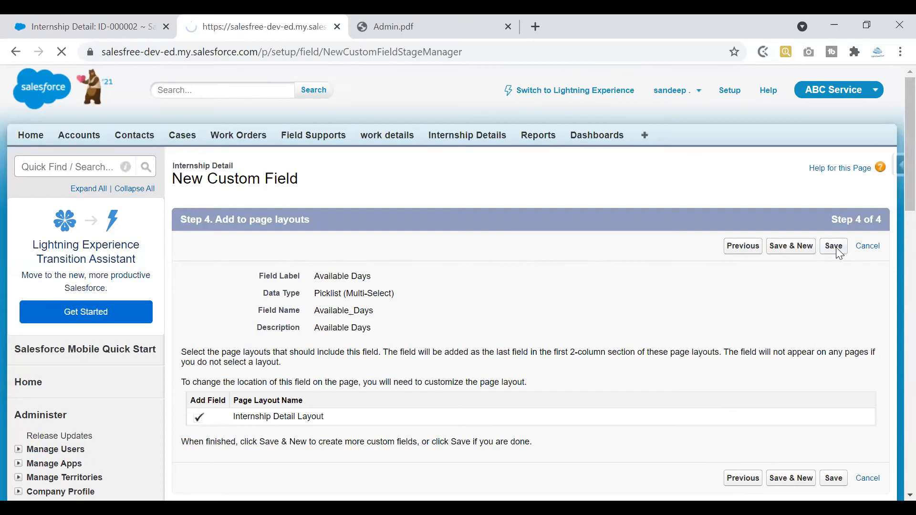
Confirm Available Days is listed as a multi-select picklist, then return to record ID-000002
scroll(893, 126, "down", 8)
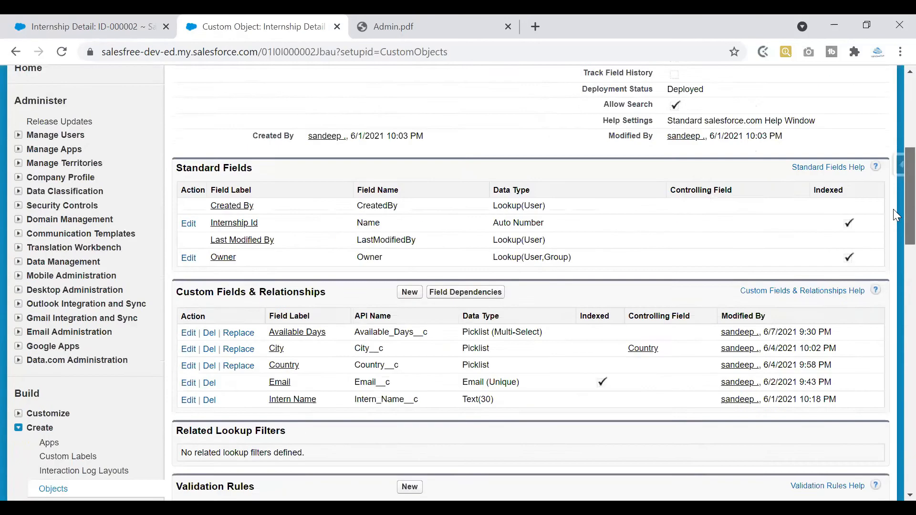
left_click_drag(268, 241, 328, 241)
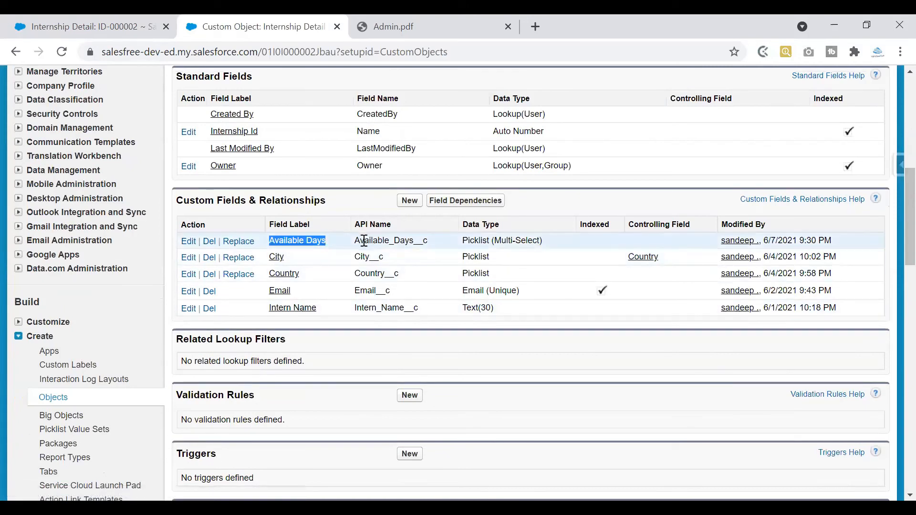
left_click_drag(462, 241, 538, 252)
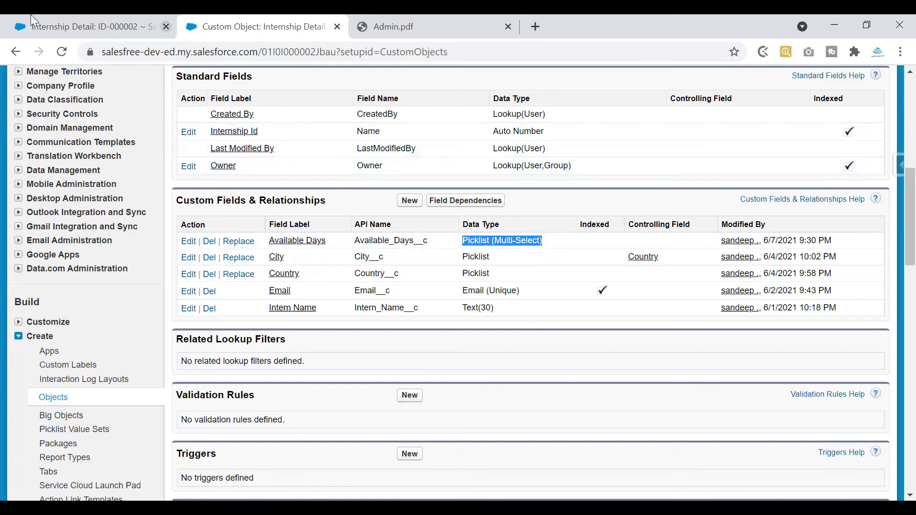
left_click(51, 24)
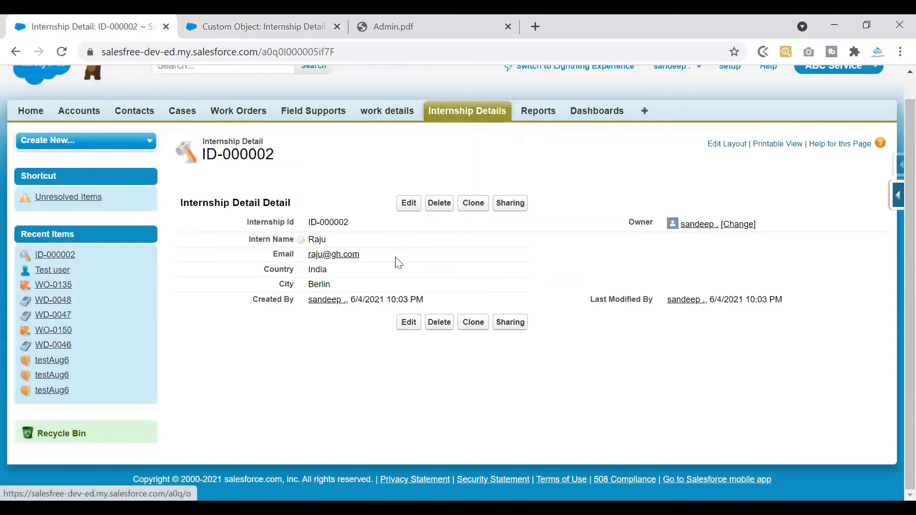
Open a new Internship Detail form and try Sunday, Monday and Tuesday in Available Days
left_click(448, 121)
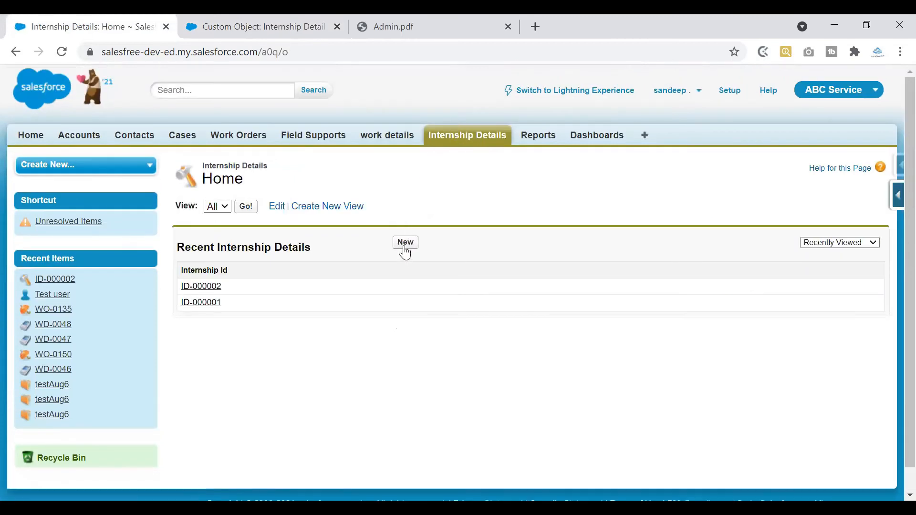
left_click(404, 243)
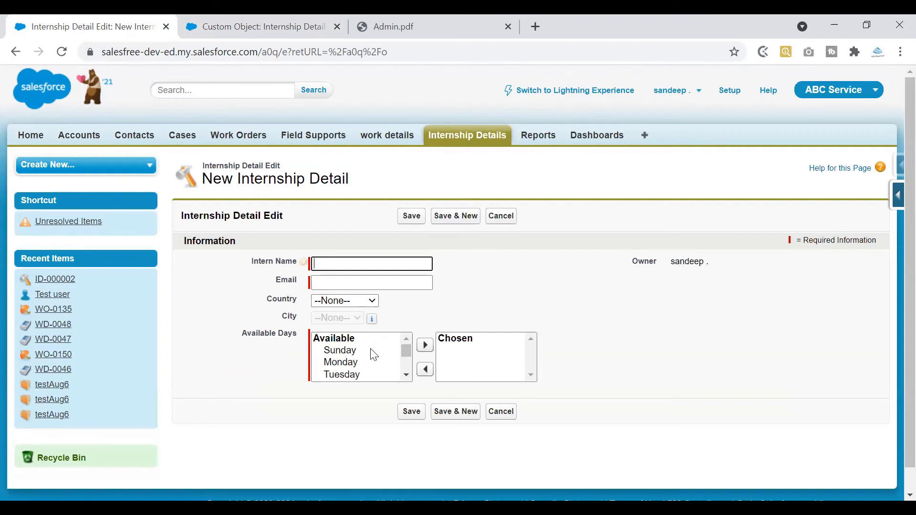
left_click(338, 352)
left_click(339, 363)
left_click(339, 376)
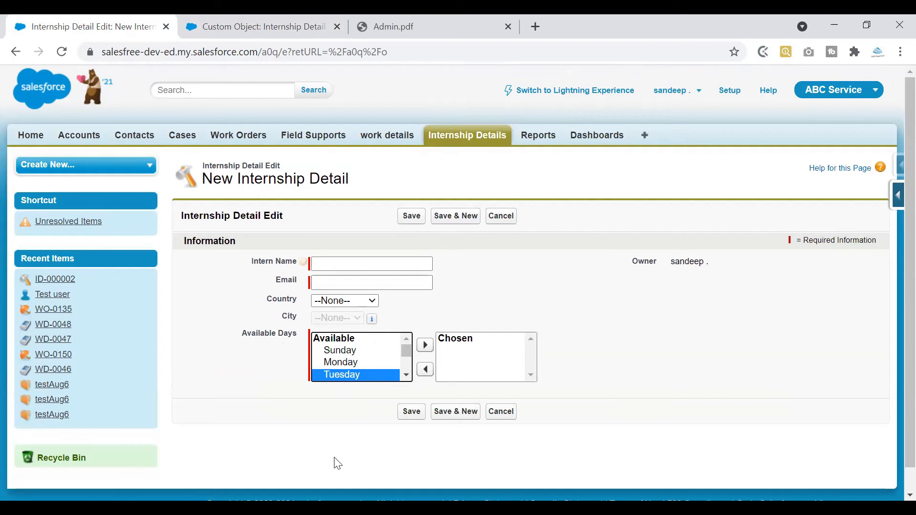
Highlight the Available Days weekday options and select Monday again
left_click(360, 338)
left_click_drag(359, 340, 363, 343)
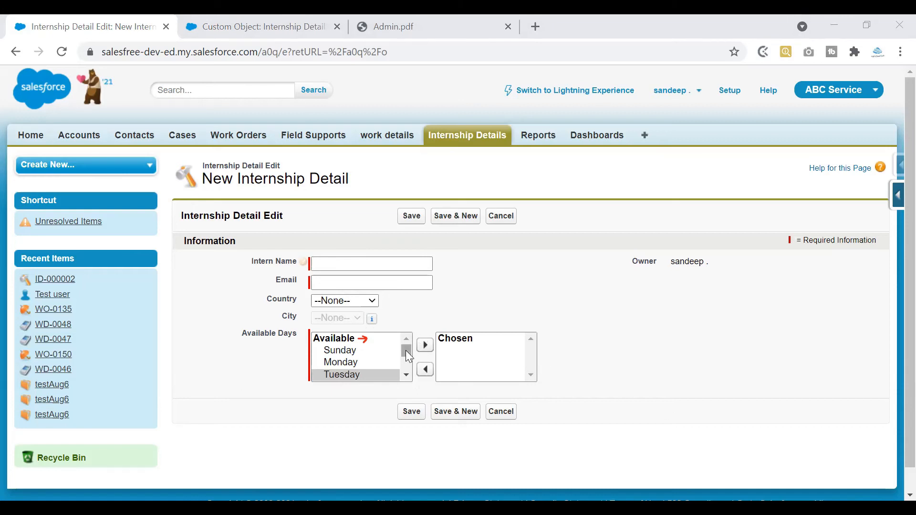
left_click_drag(406, 349, 405, 356)
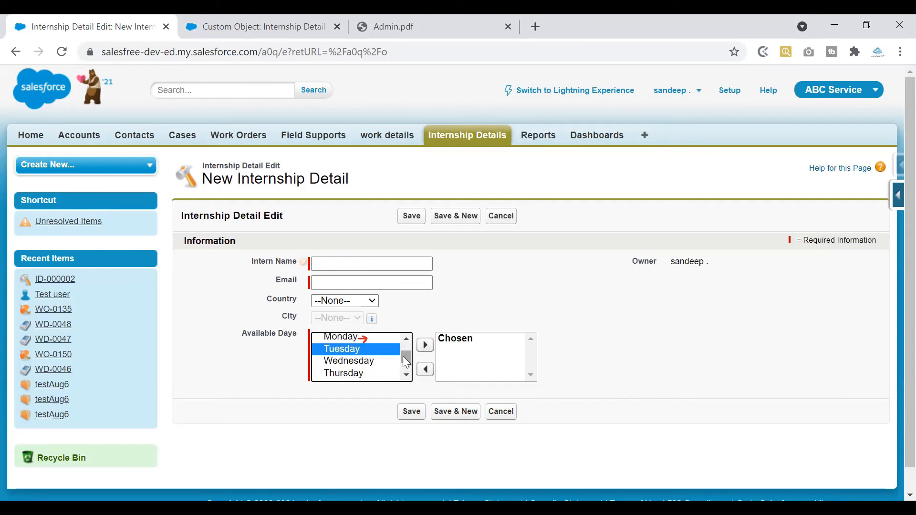
left_click_drag(407, 356, 410, 366)
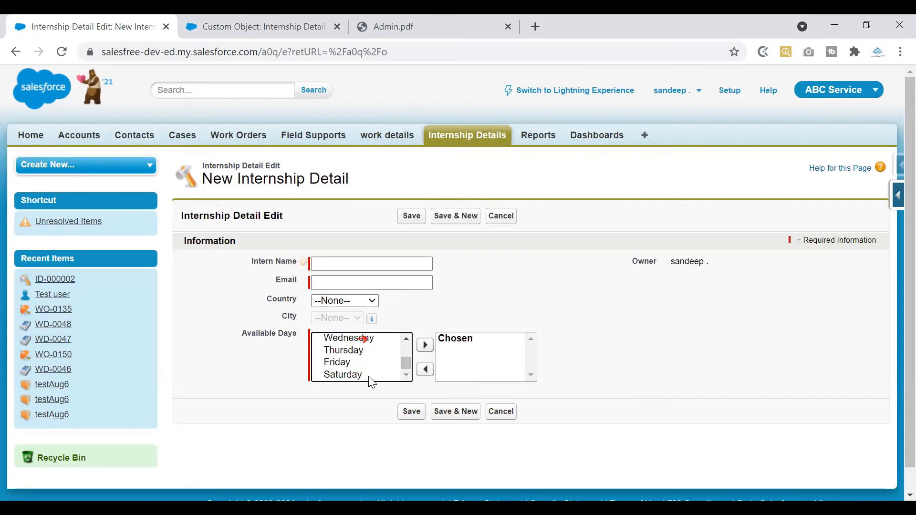
mouse_move(405, 365)
left_mouse_down()
mouse_move(404, 353)
mouse_move(410, 368)
left_mouse_up()
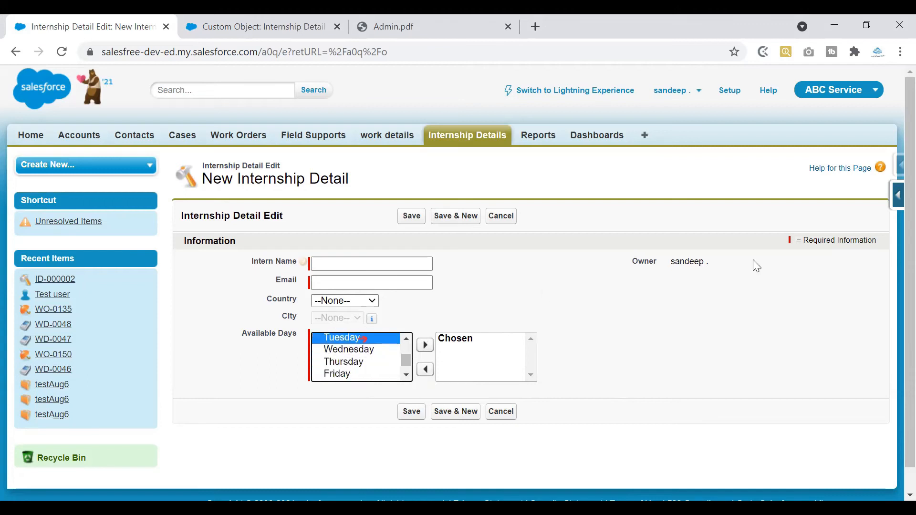
scroll(894, 265, "down", 2)
left_click_drag(893, 242, 893, 260)
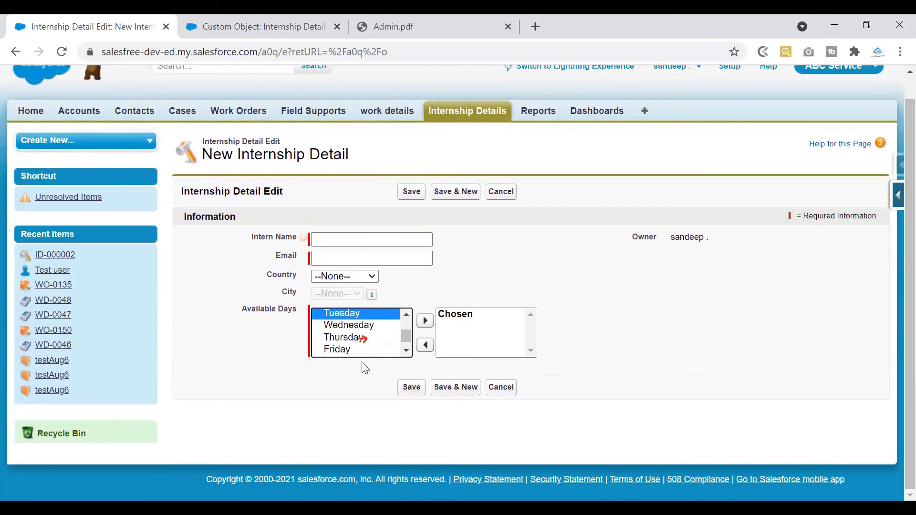
left_click_drag(406, 334, 406, 331)
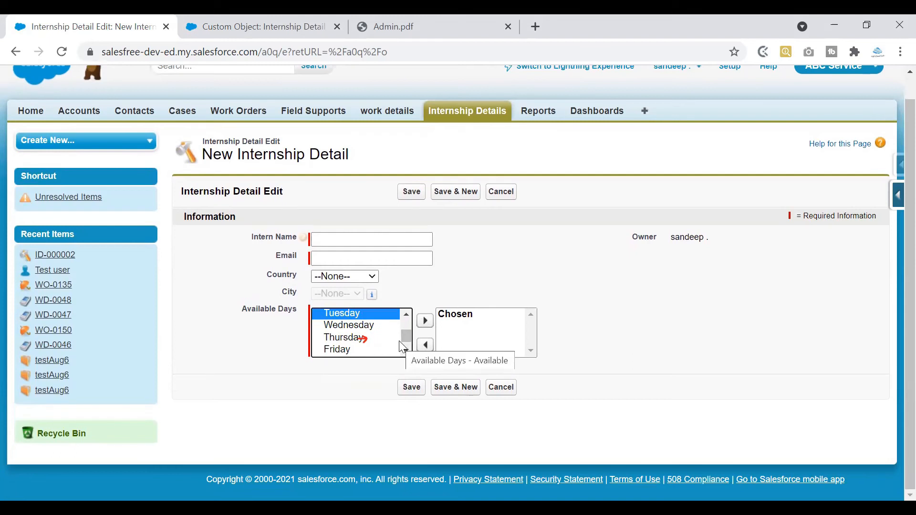
left_click_drag(406, 336, 406, 333)
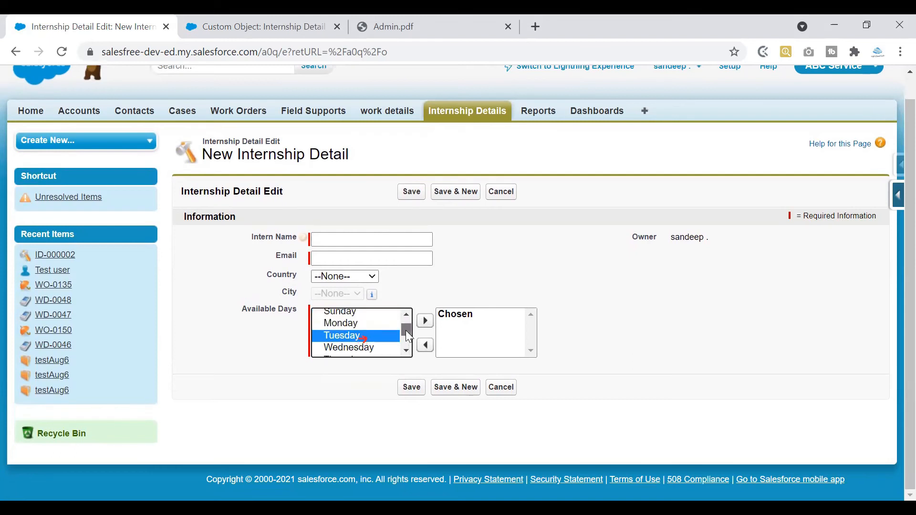
left_click(362, 326)
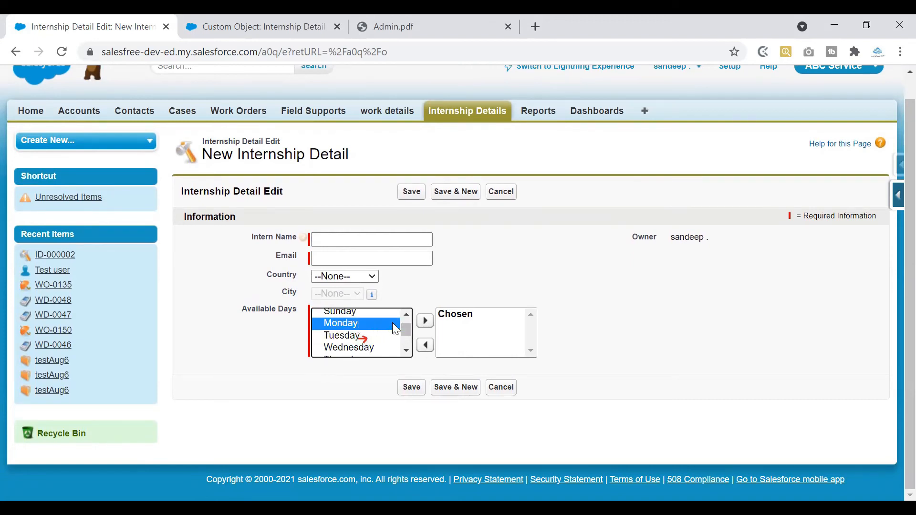
left_click_drag(403, 329, 407, 337)
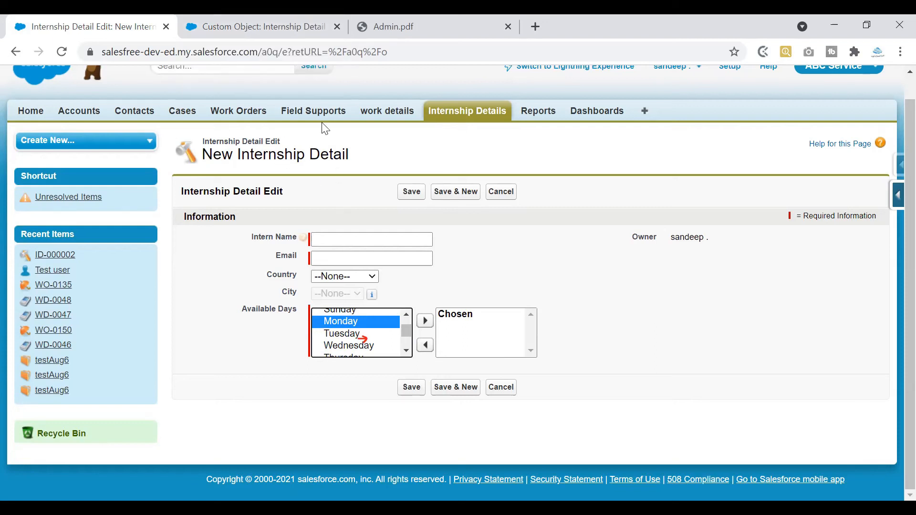
left_click_drag(407, 337, 408, 330)
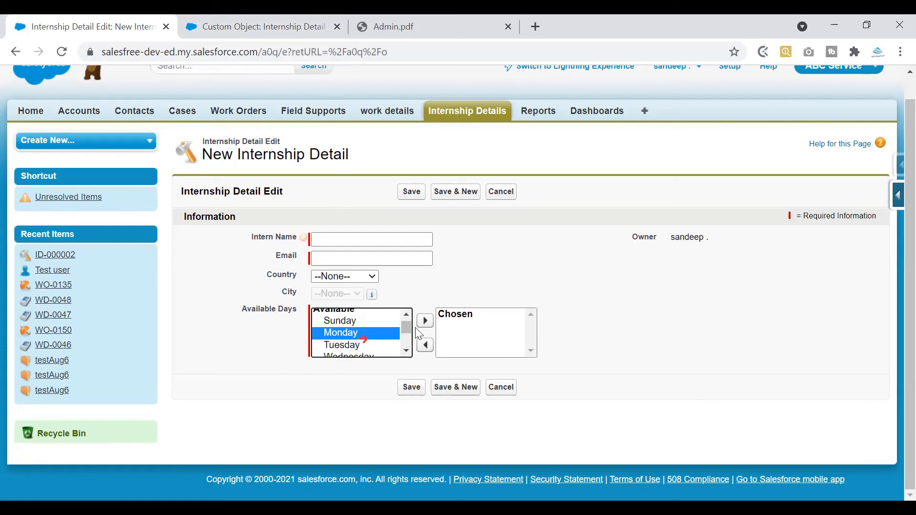
Enter Test as the intern name and fill in the intern's e-mail address
left_click(332, 239)
left_click(409, 241)
left_click(409, 241)
type("Test")
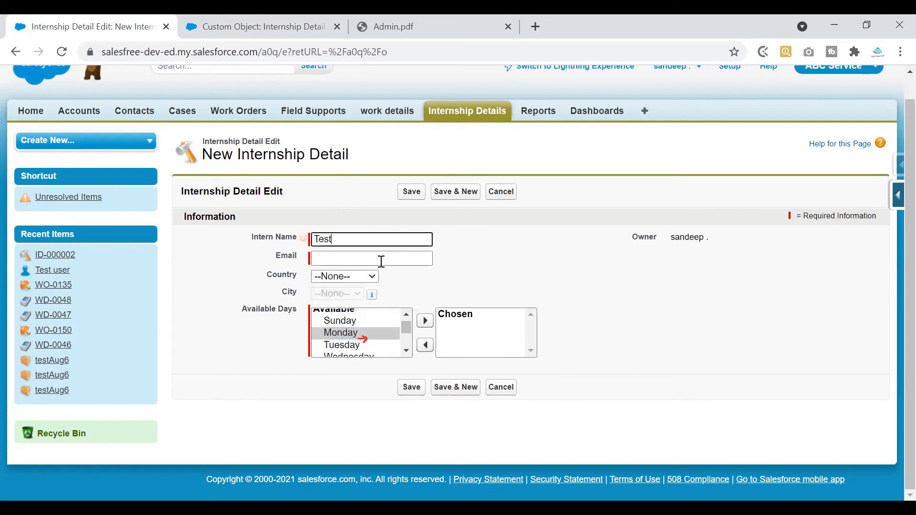
left_click(372, 262)
type("test@")
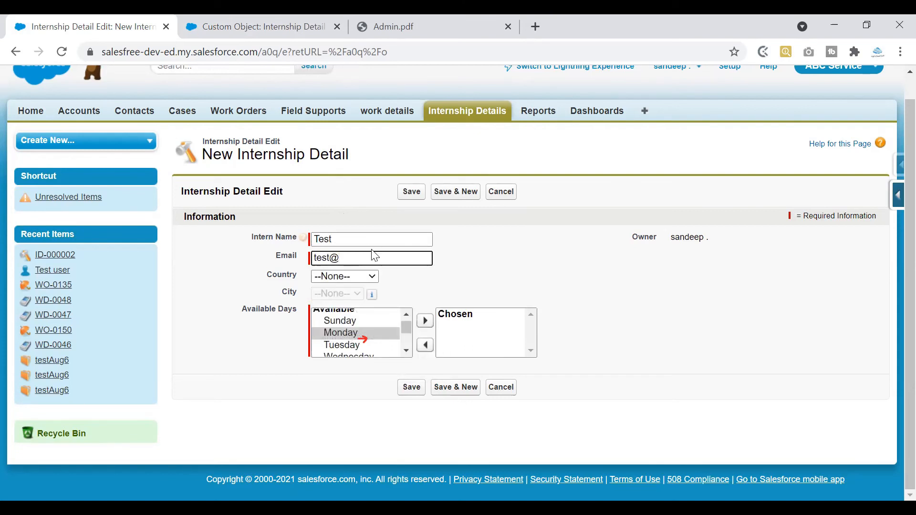
type("gmail.com")
left_click(471, 286)
Add Monday and Tuesday to the chosen Available Days
left_click(367, 333)
left_click(426, 321)
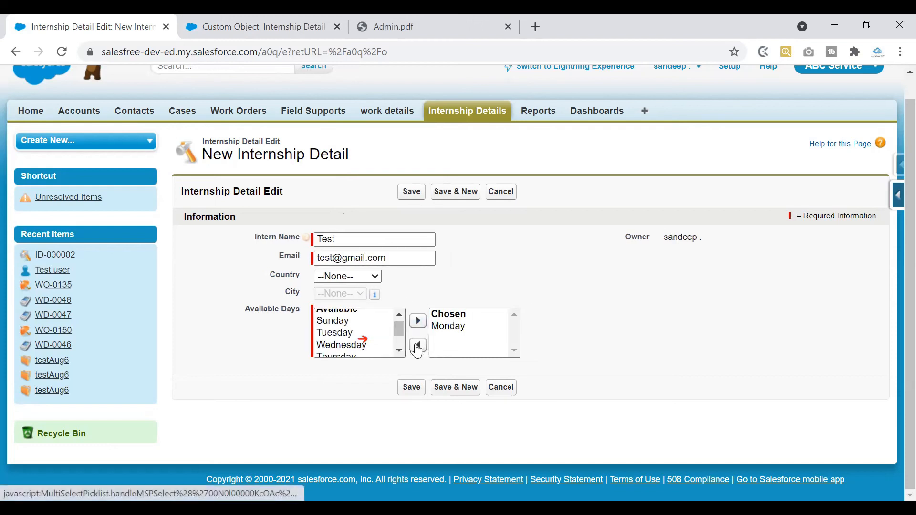
left_click(364, 334)
left_click(416, 322)
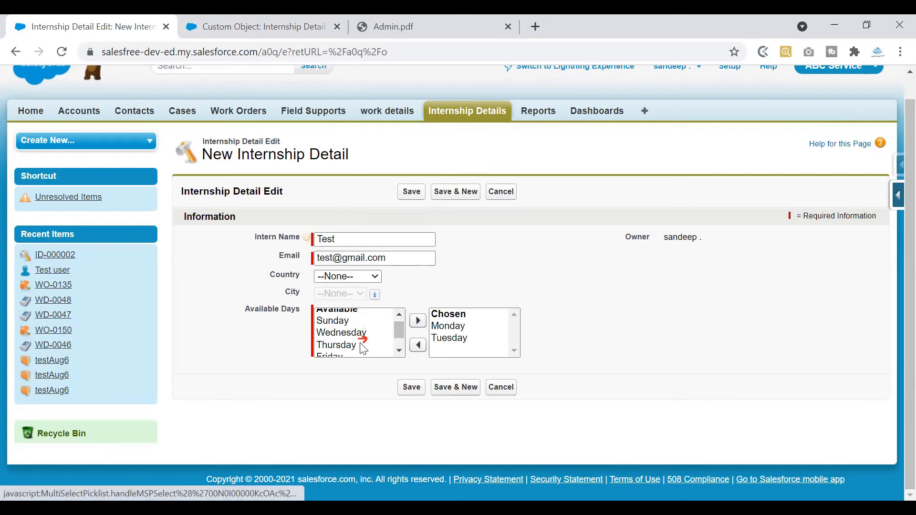
Add Wednesday, Thursday and Friday to the chosen Available Days
left_click(362, 343)
left_click_drag(367, 326, 368, 330)
left_click(368, 334)
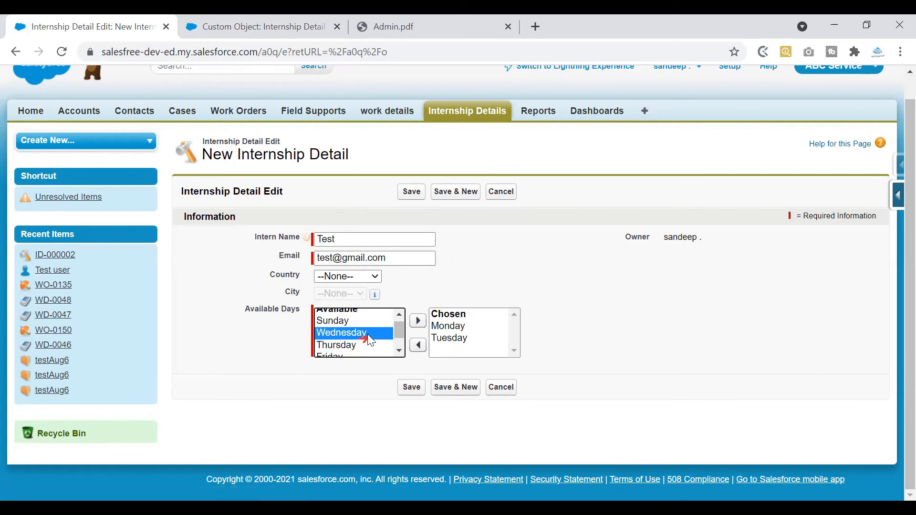
key("ctrl+Down")
key("ctrl+Down")
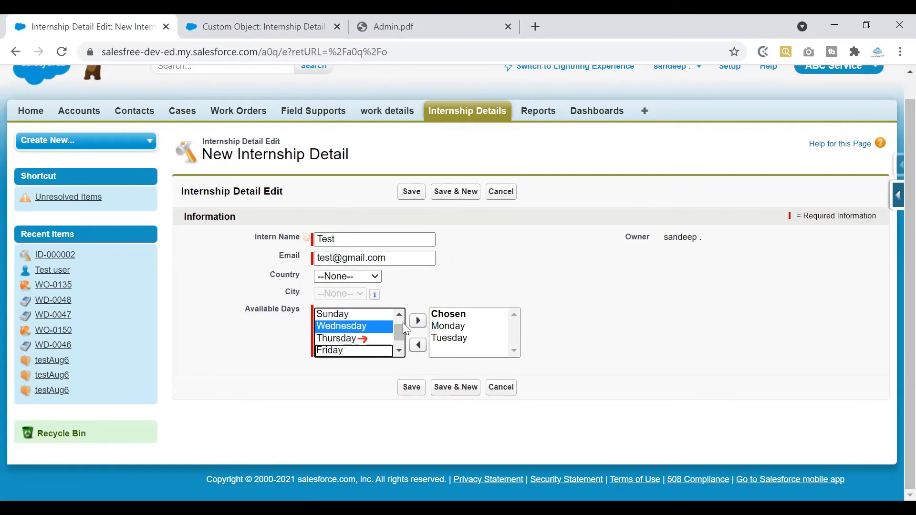
left_click(417, 322)
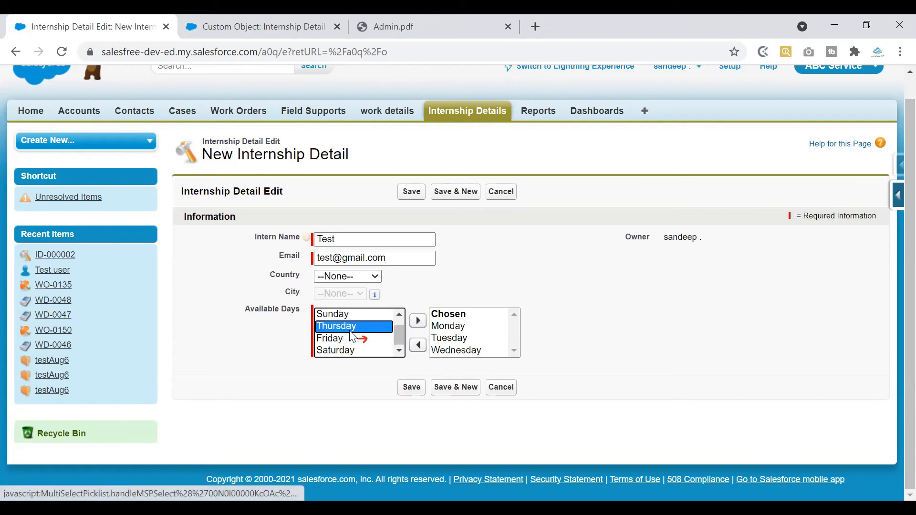
left_click(420, 325)
left_click(362, 339)
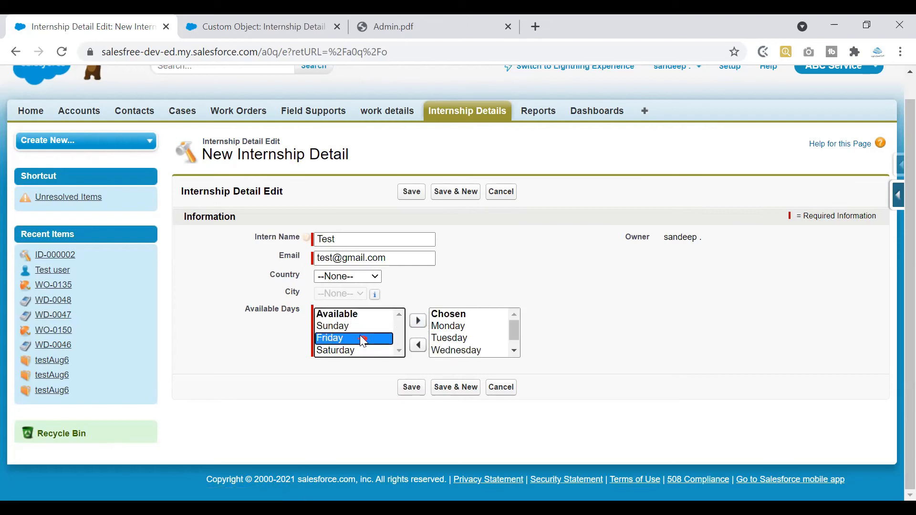
left_click(418, 321)
scroll(514, 338, "down", 2)
scroll(514, 337, "up", 2)
scroll(494, 349, "down", 1)
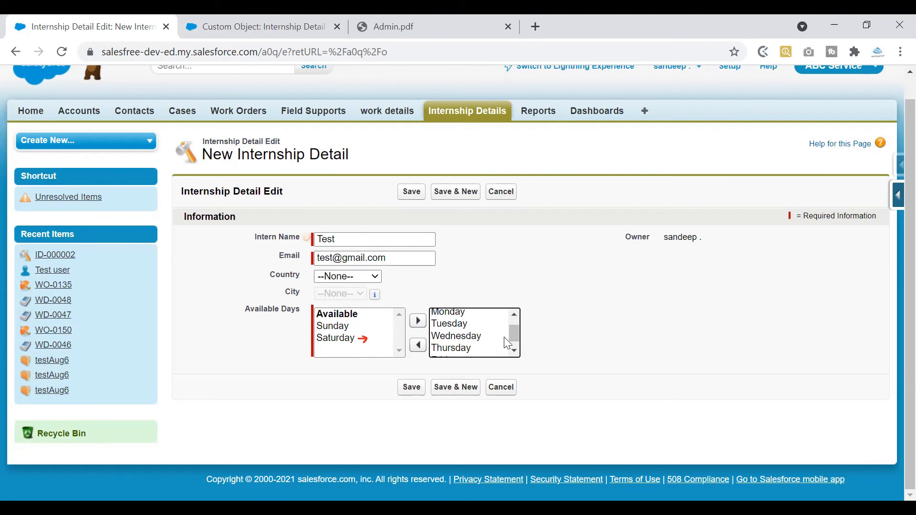
mouse_move(517, 337)
left_mouse_down()
mouse_move(514, 319)
mouse_move(514, 338)
left_mouse_up()
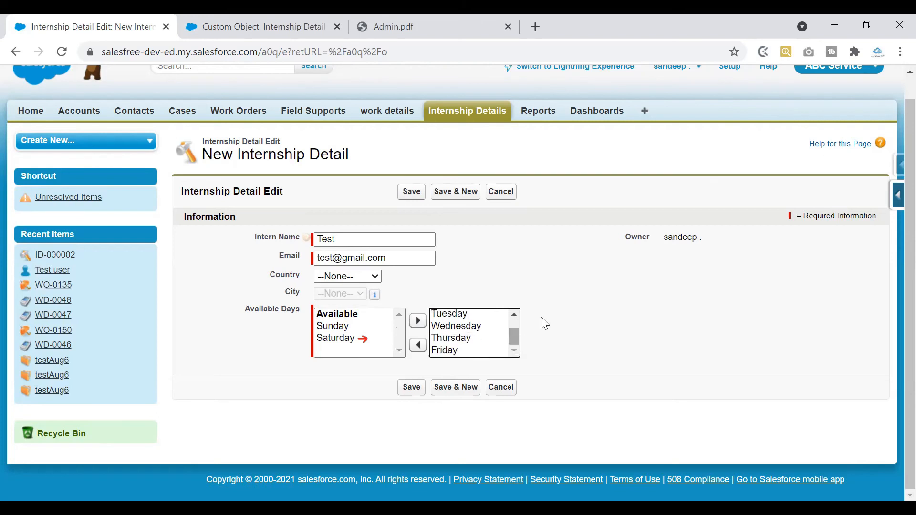
Save the new Internship Detail record, creating ID-000003
left_click(413, 394)
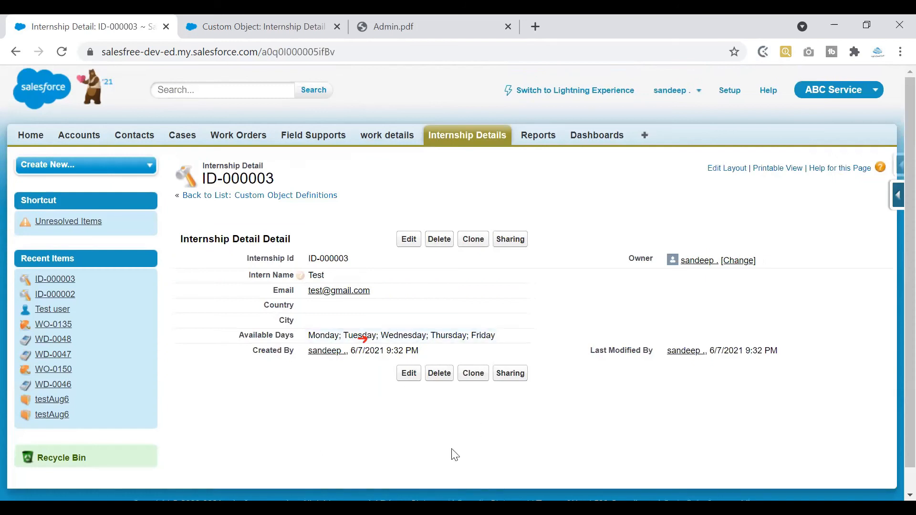
left_click(655, 427)
left_click(372, 338)
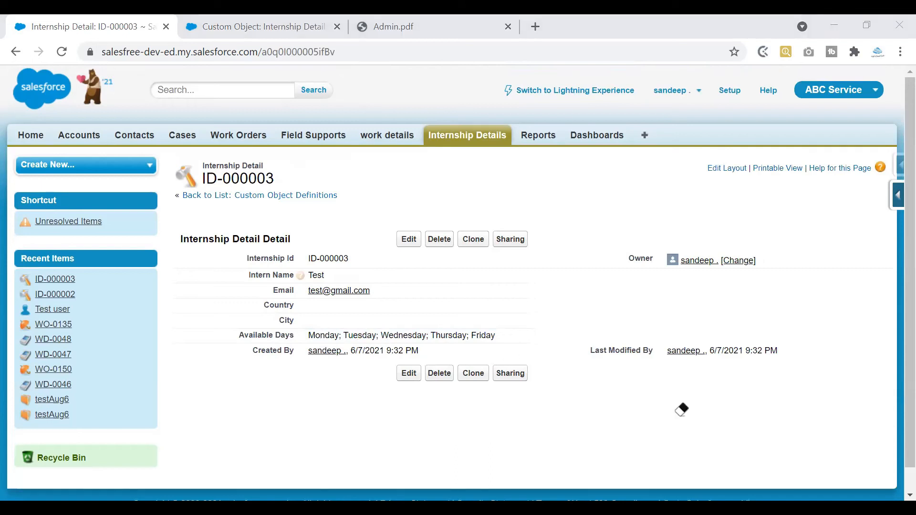
left_click(776, 444)
Highlight text on the saved record's detail page to review its field values
left_click_drag(251, 374, 310, 354)
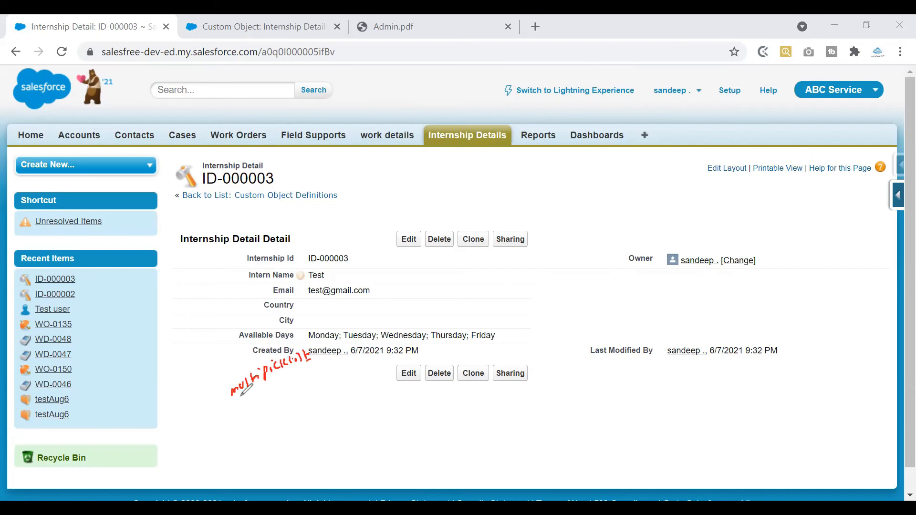
left_click_drag(253, 400, 258, 411)
left_click_drag(273, 394, 283, 401)
left_click_drag(293, 396, 306, 406)
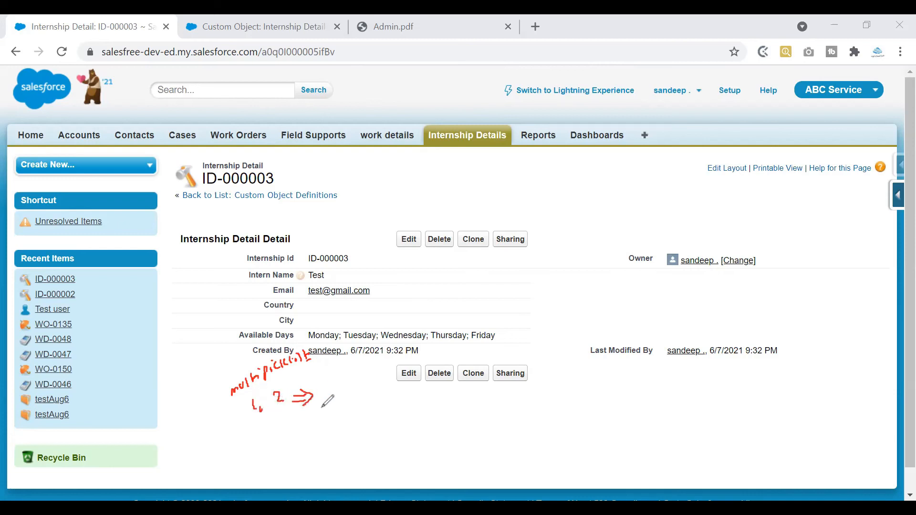
mouse_move(333, 390)
left_mouse_down()
mouse_move(341, 411)
mouse_move(366, 402)
left_mouse_up()
left_click(344, 390)
left_click_drag(341, 334, 340, 344)
left_click(341, 329)
mouse_move(177, 368)
left_mouse_down()
mouse_move(210, 358)
mouse_move(170, 369)
mouse_move(199, 376)
mouse_move(184, 375)
left_mouse_up()
mouse_move(186, 380)
left_mouse_down()
mouse_move(214, 373)
mouse_move(198, 387)
left_mouse_up()
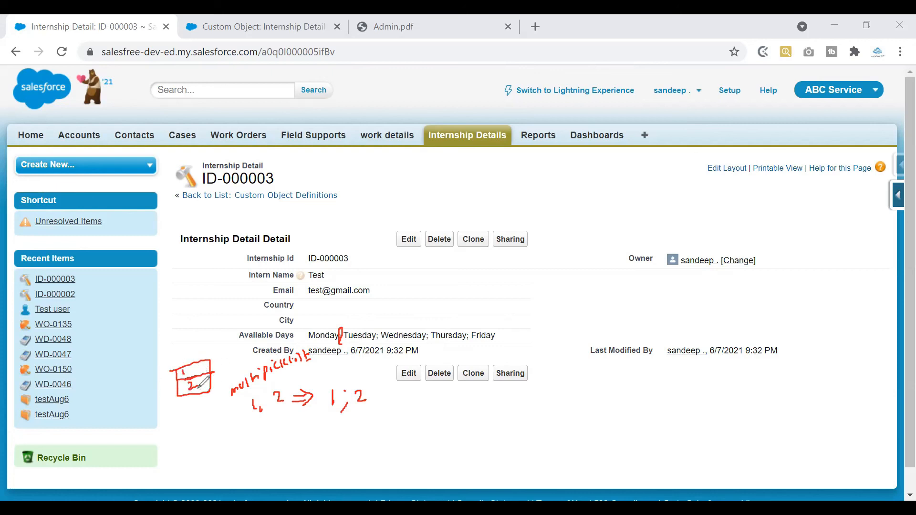
left_click_drag(173, 420, 174, 428)
left_click_drag(193, 420, 195, 432)
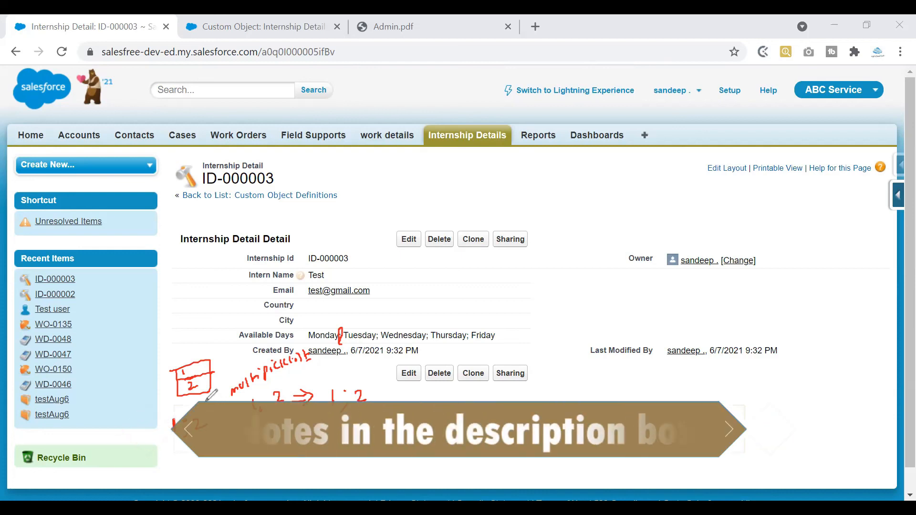
left_click_drag(319, 326, 373, 314)
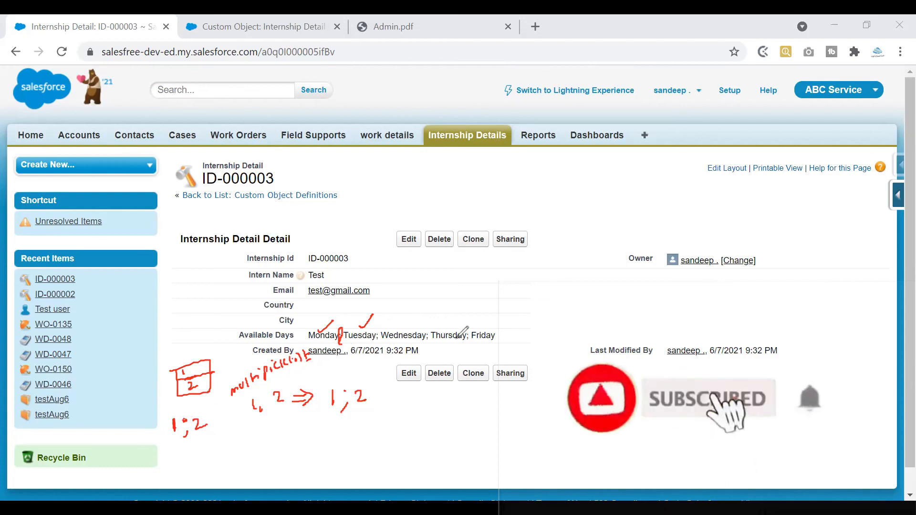
mouse_move(339, 414)
left_mouse_down()
mouse_move(353, 396)
mouse_move(340, 385)
mouse_move(340, 416)
left_mouse_up()
Select further field values on the right side of the ID-000003 record page
mouse_move(559, 363)
left_mouse_down()
mouse_move(562, 377)
mouse_move(615, 368)
left_mouse_up()
left_click(592, 366)
mouse_move(563, 391)
left_mouse_down()
mouse_move(574, 401)
mouse_move(589, 394)
left_mouse_up()
left_click(600, 389)
left_click(600, 396)
left_click_drag(609, 388, 623, 392)
mouse_move(571, 415)
left_mouse_down()
mouse_move(574, 426)
mouse_move(608, 429)
mouse_move(629, 419)
left_mouse_up()
left_click(607, 417)
mouse_move(653, 368)
left_mouse_down()
mouse_move(659, 382)
mouse_move(716, 370)
left_mouse_up()
left_click(675, 368)
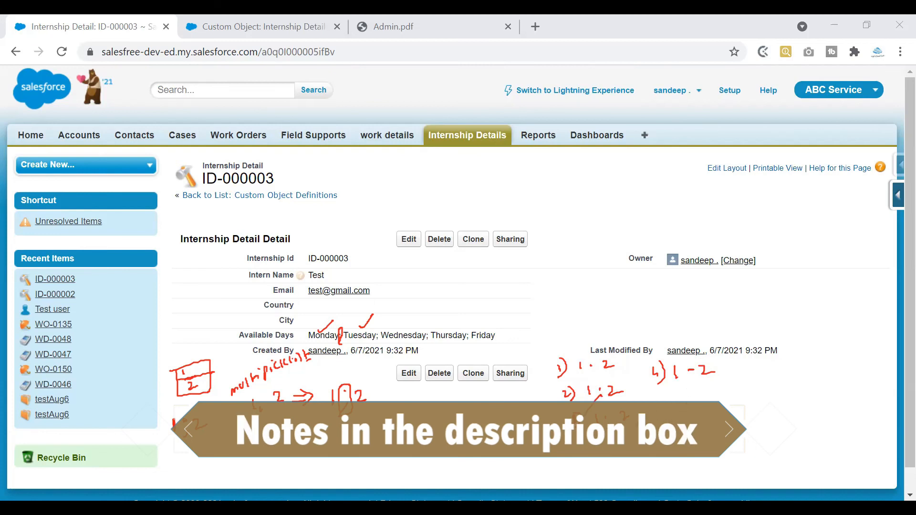
key("e")
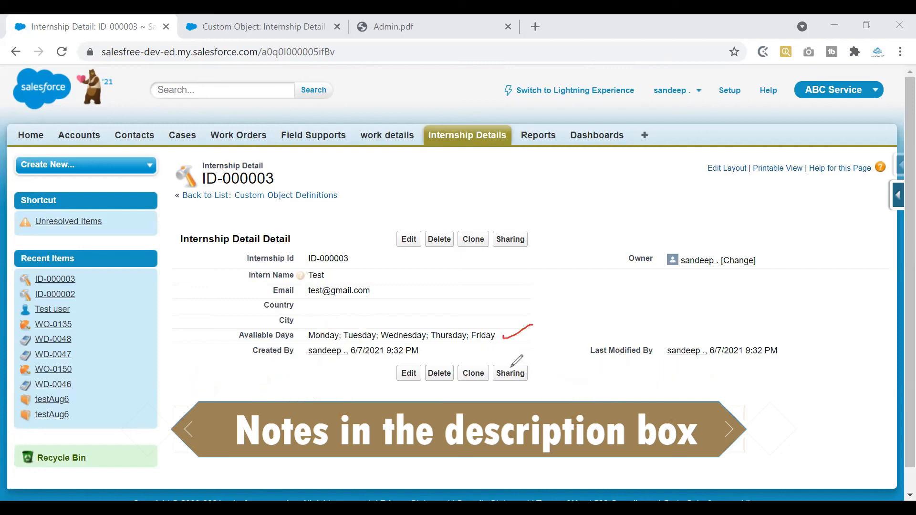
left_click_drag(504, 337, 533, 325)
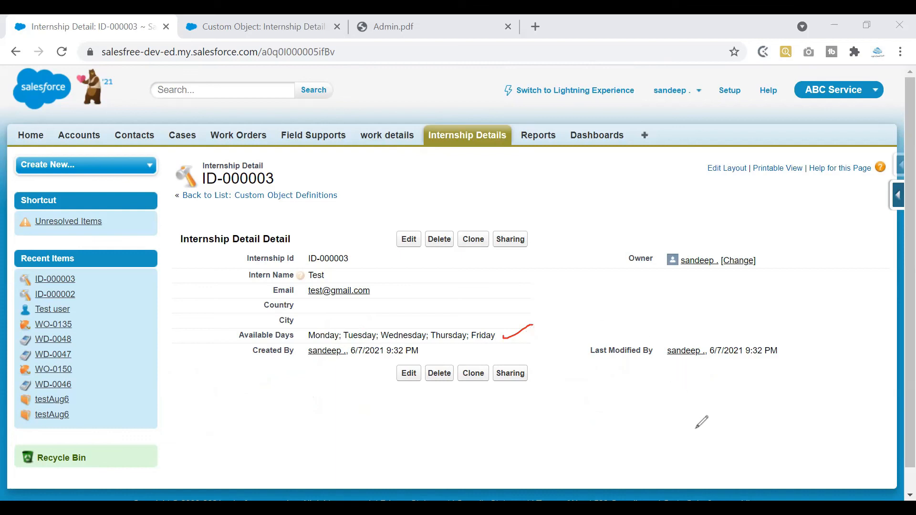
key("e")
mouse_move(374, 189)
left_mouse_down()
mouse_move(380, 178)
mouse_move(395, 184)
left_mouse_up()
left_click_drag(399, 173, 407, 183)
left_click_drag(410, 174, 410, 184)
left_click_drag(414, 175, 427, 178)
left_click_drag(436, 166, 440, 177)
left_click_drag(433, 171, 470, 164)
mouse_move(477, 165)
left_mouse_down()
mouse_move(475, 173)
mouse_move(555, 163)
left_mouse_up()
left_click(568, 153)
left_click_drag(569, 157, 581, 161)
mouse_move(586, 153)
left_mouse_down()
mouse_move(586, 160)
mouse_move(607, 157)
left_mouse_up()
left_click_drag(609, 152, 625, 158)
left_click_drag(619, 151, 628, 150)
mouse_move(402, 210)
left_mouse_down()
mouse_move(430, 204)
mouse_move(422, 215)
left_mouse_up()
left_click_drag(343, 214, 356, 225)
mouse_move(366, 215)
left_mouse_down()
mouse_move(359, 227)
mouse_move(368, 226)
left_mouse_up()
mouse_move(362, 217)
left_mouse_down()
mouse_move(373, 216)
mouse_move(372, 229)
left_mouse_up()
left_click_drag(348, 237, 370, 234)
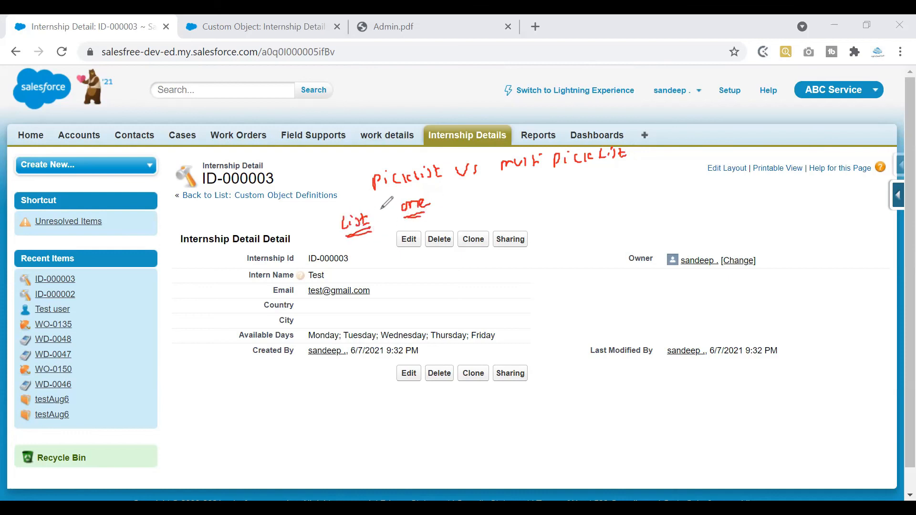
left_click_drag(393, 202, 393, 219)
left_click_drag(390, 200, 395, 218)
left_click_drag(526, 185, 526, 186)
mouse_move(530, 185)
left_mouse_down()
mouse_move(539, 190)
mouse_move(507, 191)
mouse_move(546, 177)
left_mouse_up()
left_click(541, 190)
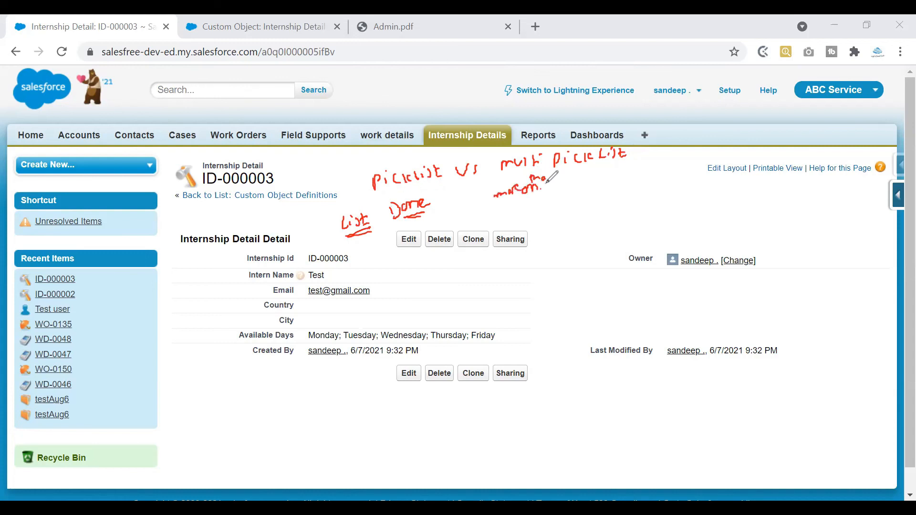
key("ctrl+z")
key("ctrl+z")
key("ctrl+z")
key("ctrl+z")
key("ctrl+z")
key("ctrl+z")
left_click_drag(527, 190, 565, 187)
mouse_move(575, 179)
left_mouse_down()
mouse_move(576, 187)
mouse_move(602, 177)
mouse_move(571, 199)
mouse_move(594, 201)
left_mouse_up()
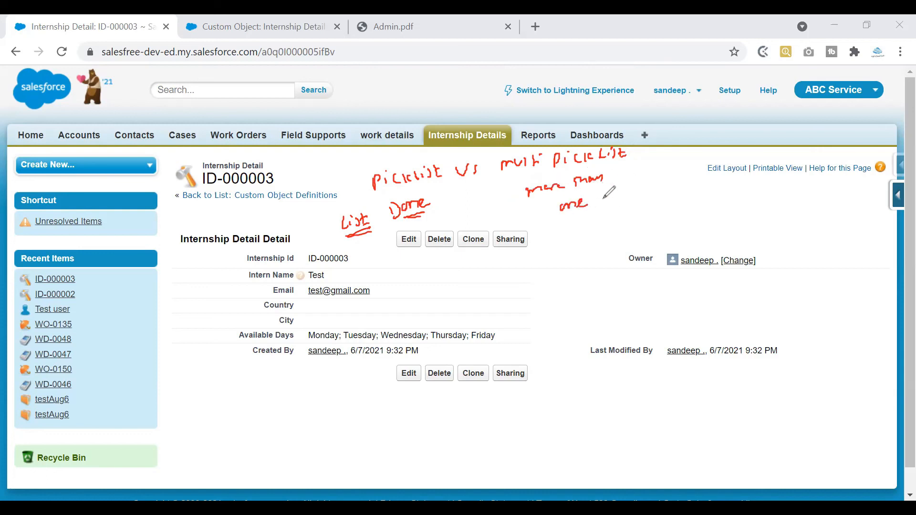
left_click_drag(598, 196, 650, 189)
left_click_drag(410, 152, 435, 133)
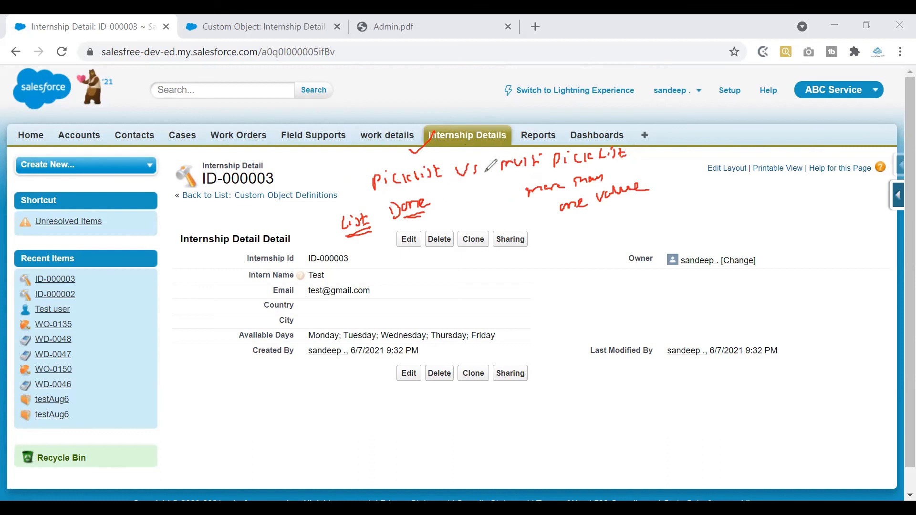
left_click_drag(476, 168, 476, 179)
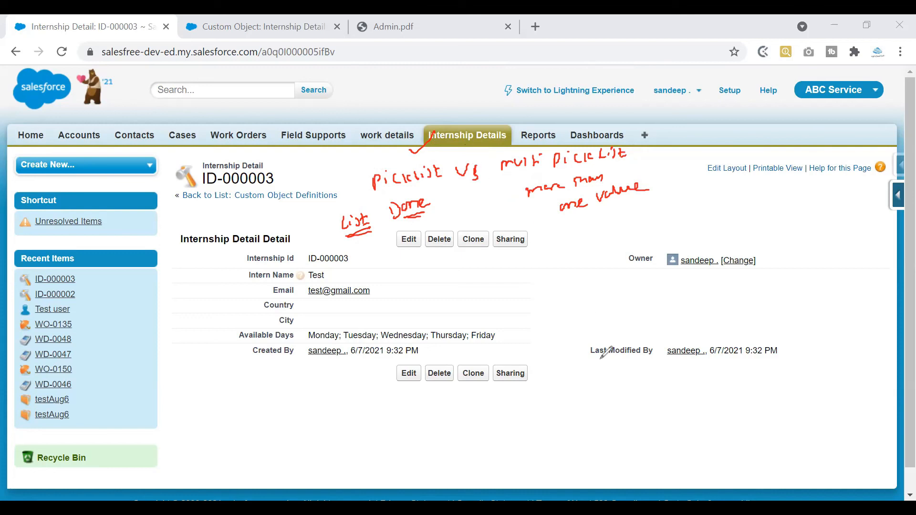